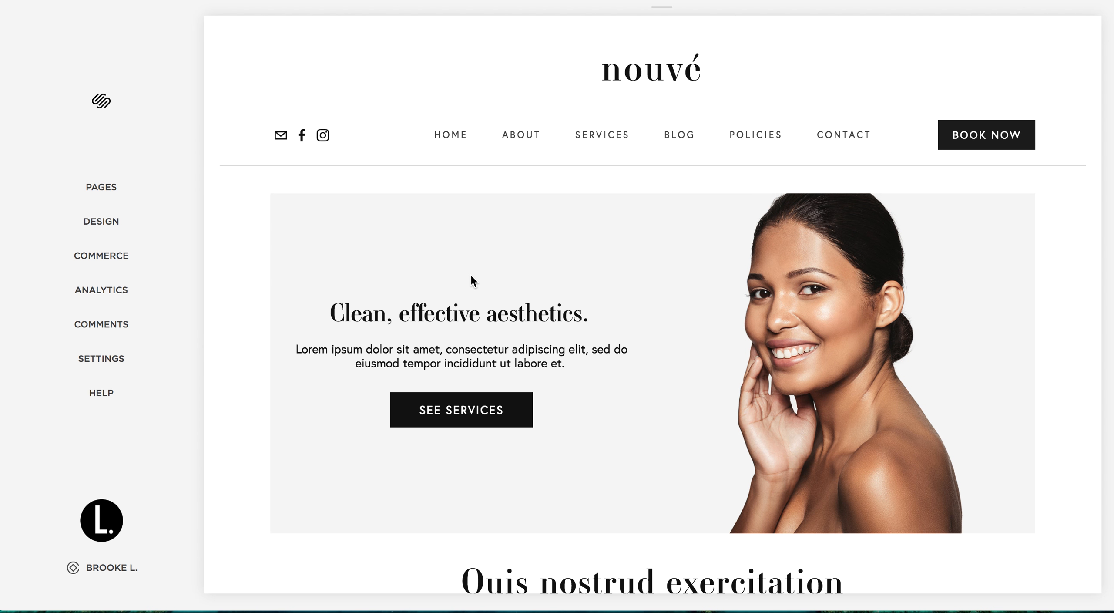
Open the Home page's Banner section for editing
{"action": "left_click", "coordinate": [125, 203]}
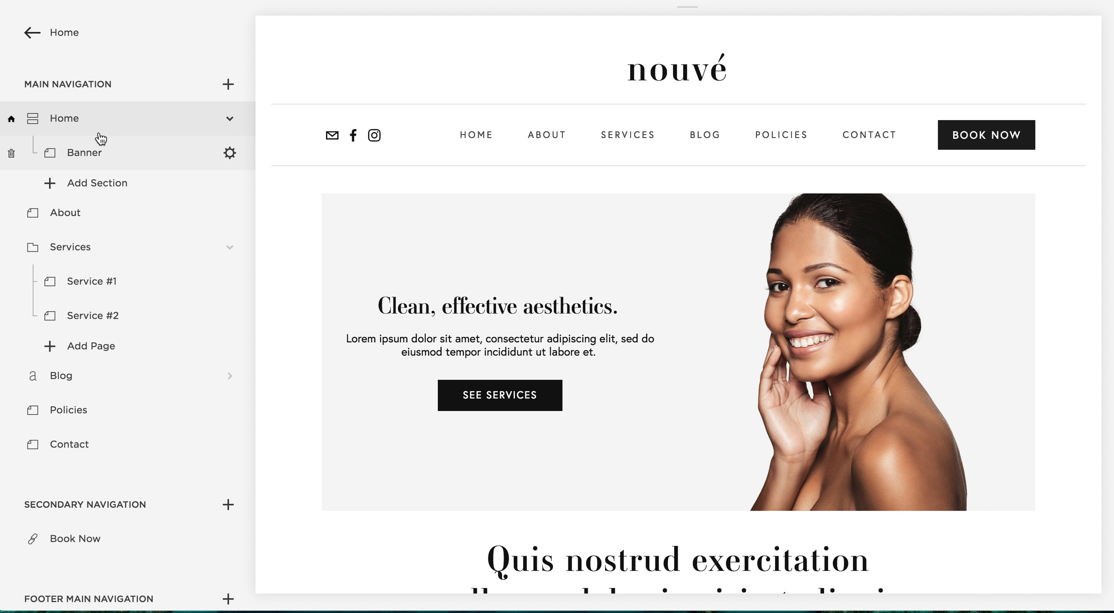
{"action": "left_click", "coordinate": [104, 165]}
{"action": "mouse_move", "coordinate": [372, 164]}
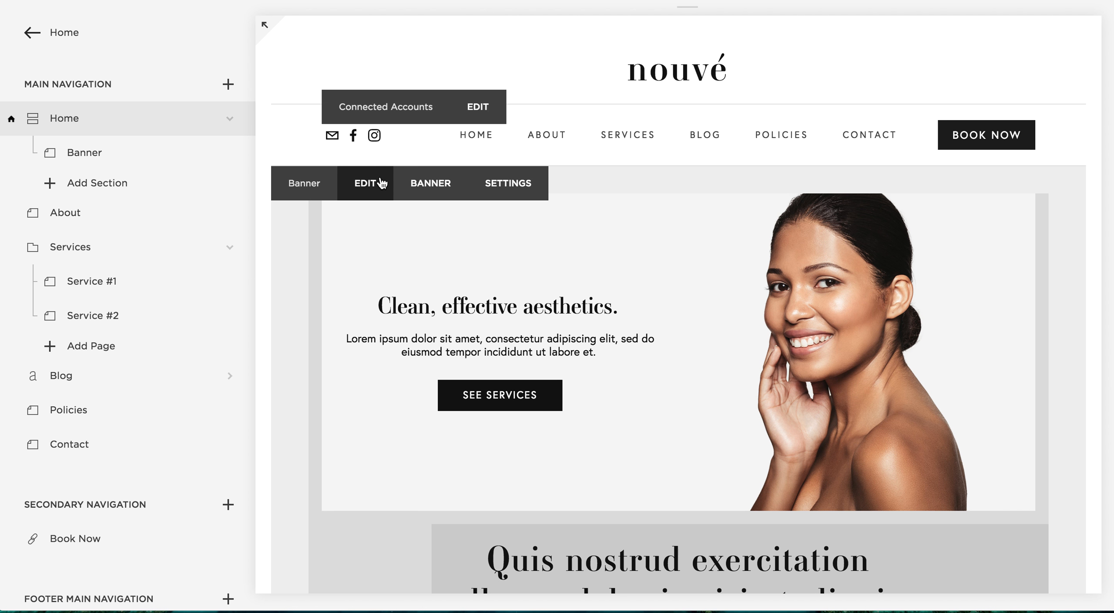
{"action": "left_click", "coordinate": [382, 182]}
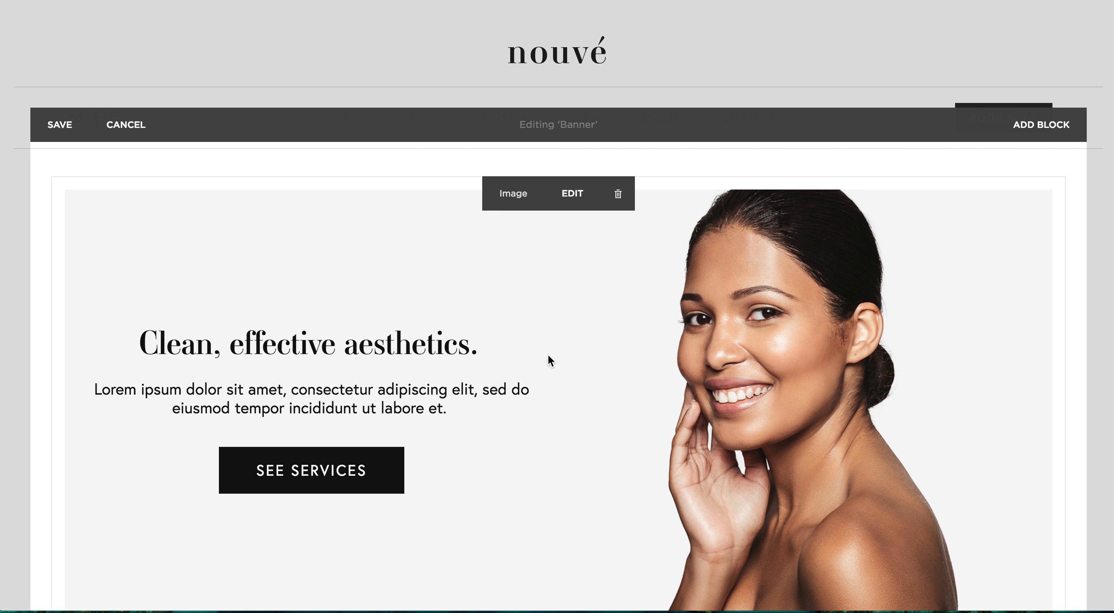
Select the heading text "Clean, effective aesthetics." in the banner's image block
{"action": "scroll", "coordinate": [486, 488], "scroll_direction": "down", "scroll_amount": 4}
{"action": "scroll", "coordinate": [487, 488], "scroll_direction": "up", "scroll_amount": 4}
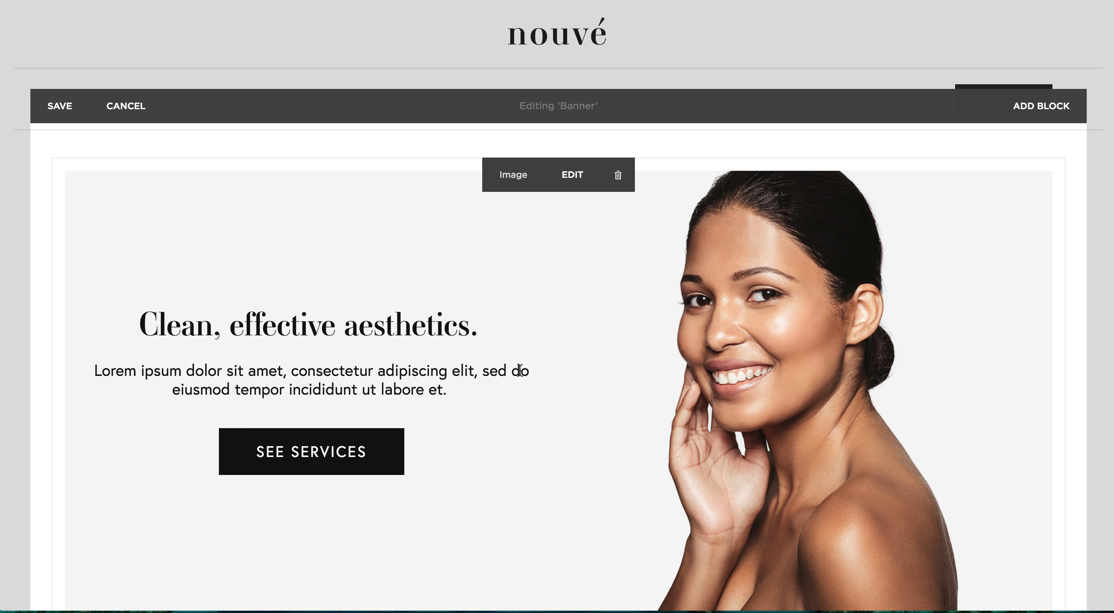
{"action": "left_click", "coordinate": [476, 329]}
{"action": "left_click_drag", "start_coordinate": [477, 329], "coordinate": [234, 337]}
{"action": "left_click", "coordinate": [410, 324]}
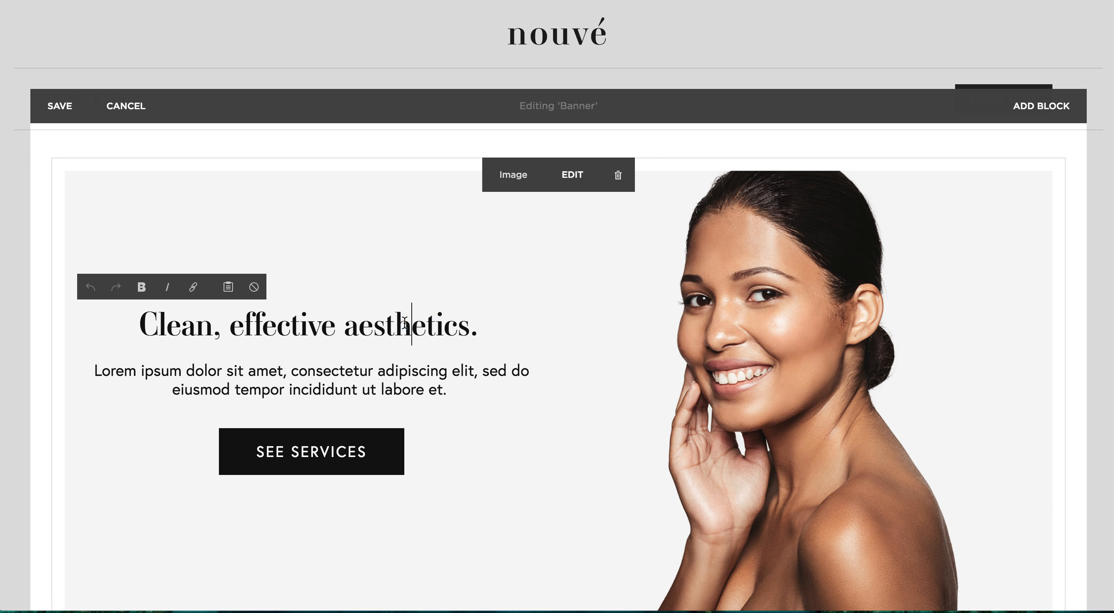
{"action": "left_click_drag", "start_coordinate": [482, 328], "coordinate": [127, 334]}
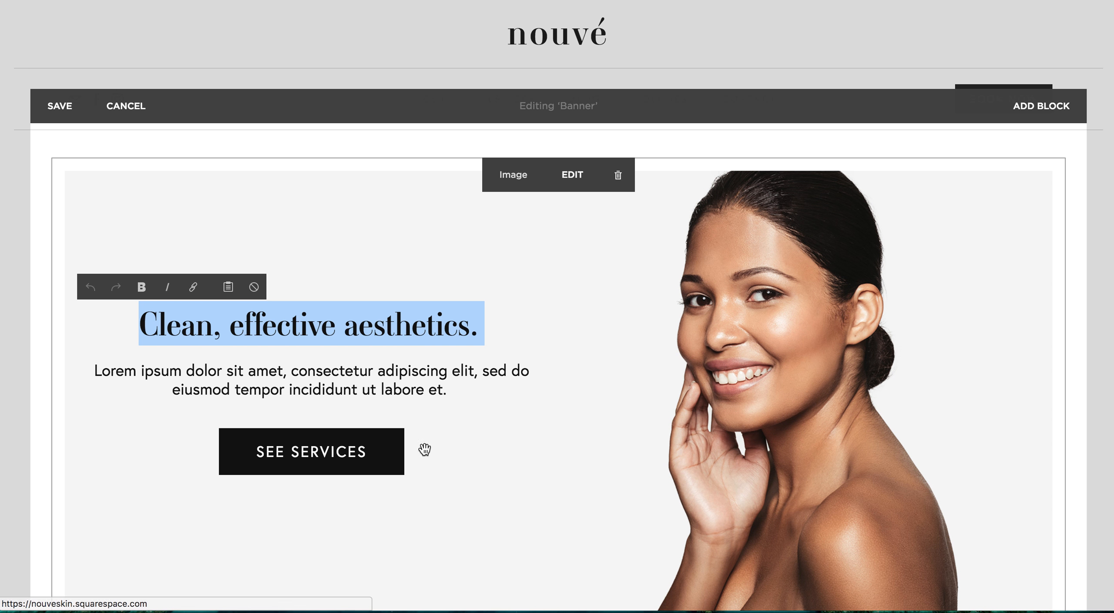
Delete the placeholder Lorem ipsum paragraph below the banner heading
{"action": "left_click_drag", "start_coordinate": [447, 388], "coordinate": [106, 380]}
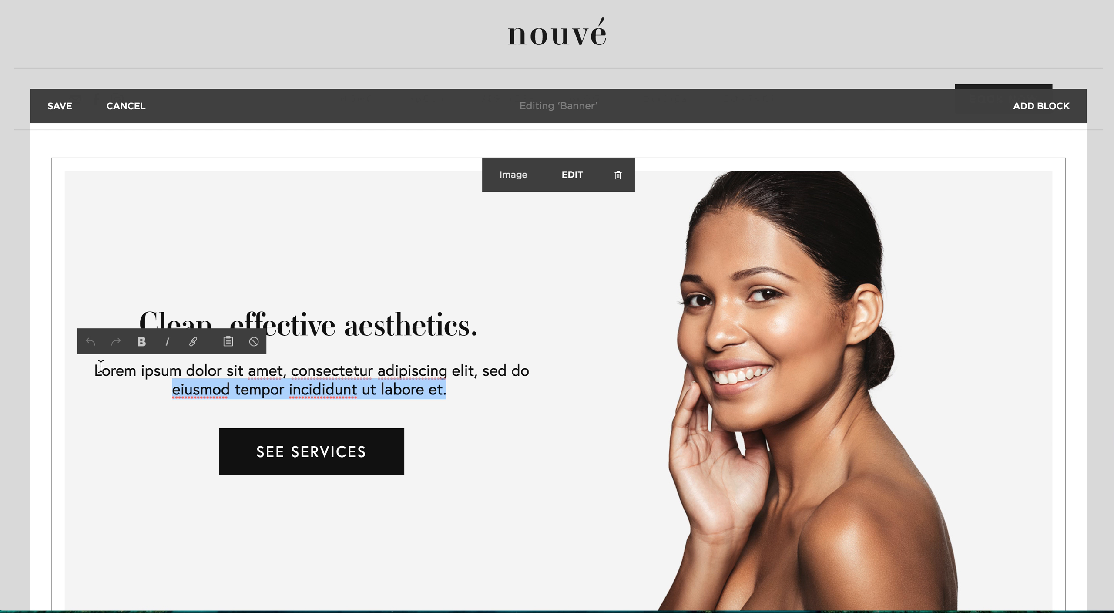
{"action": "left_click", "coordinate": [213, 383]}
{"action": "left_click_drag", "start_coordinate": [114, 371], "coordinate": [395, 374]}
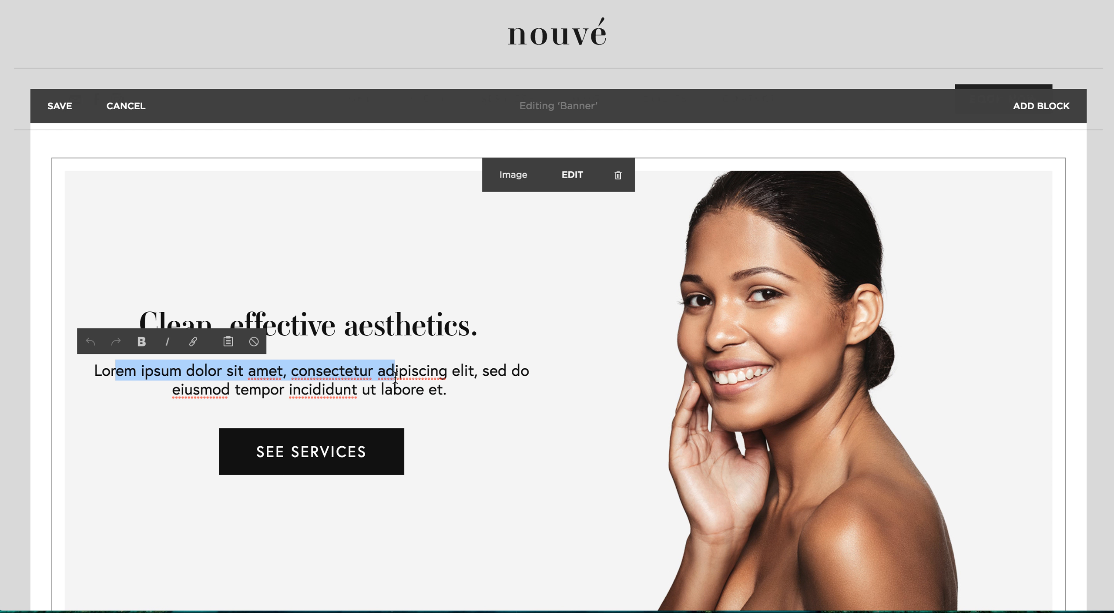
{"action": "left_click", "coordinate": [465, 389]}
{"action": "left_click_drag", "start_coordinate": [465, 389], "coordinate": [145, 370]}
{"action": "key", "text": "BackSpace"}
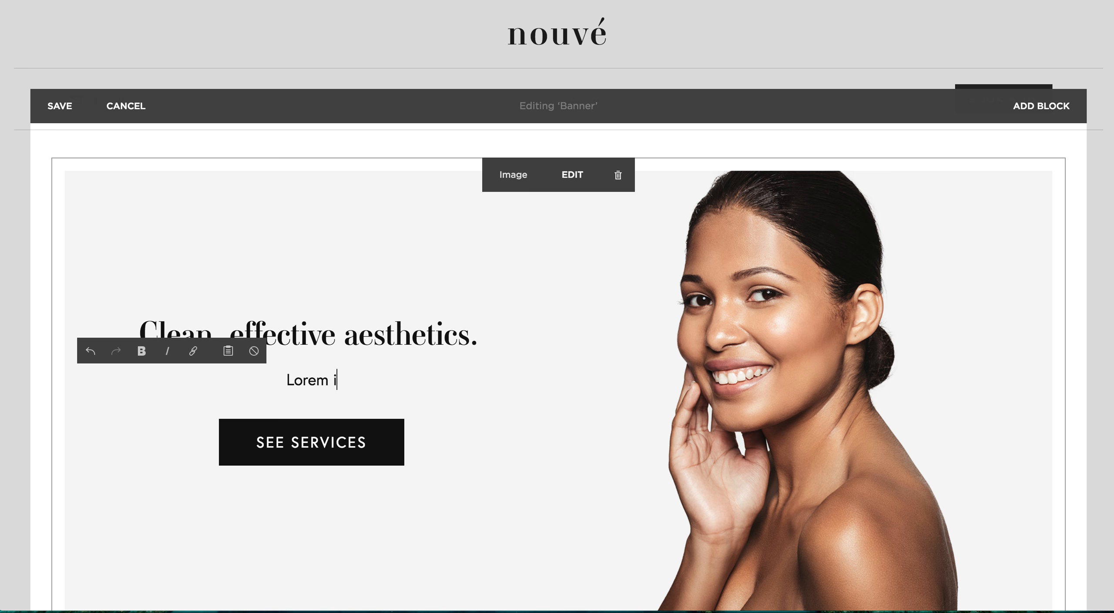
{"action": "left_click_drag", "start_coordinate": [346, 380], "coordinate": [254, 381]}
{"action": "key", "text": "BackSpace"}
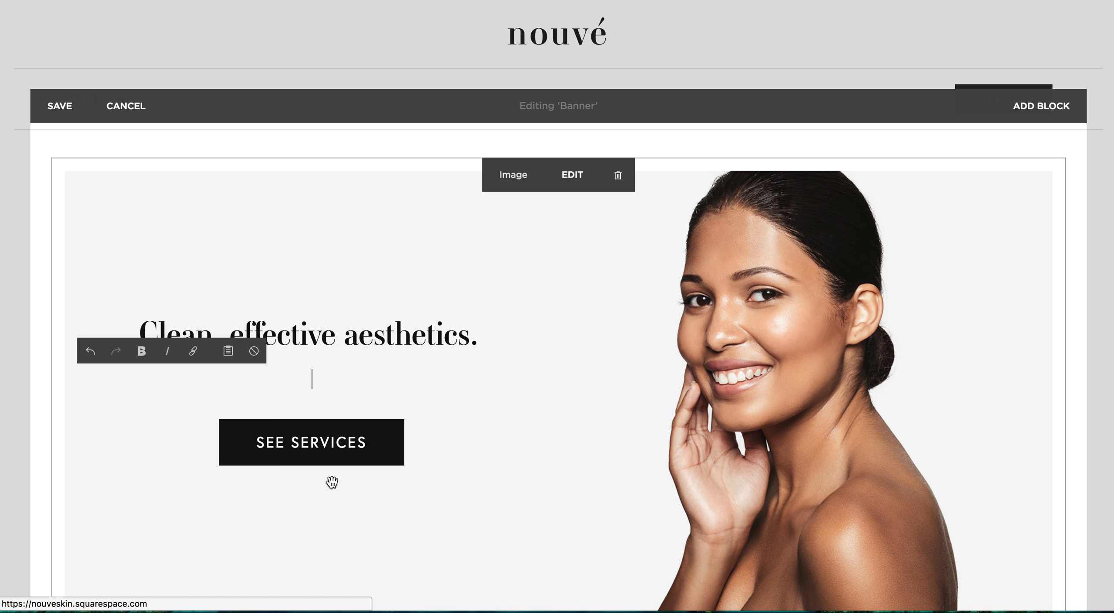
{"action": "scroll", "coordinate": [348, 472], "scroll_direction": "down", "scroll_amount": 2}
{"action": "scroll", "coordinate": [349, 472], "scroll_direction": "up", "scroll_amount": 2}
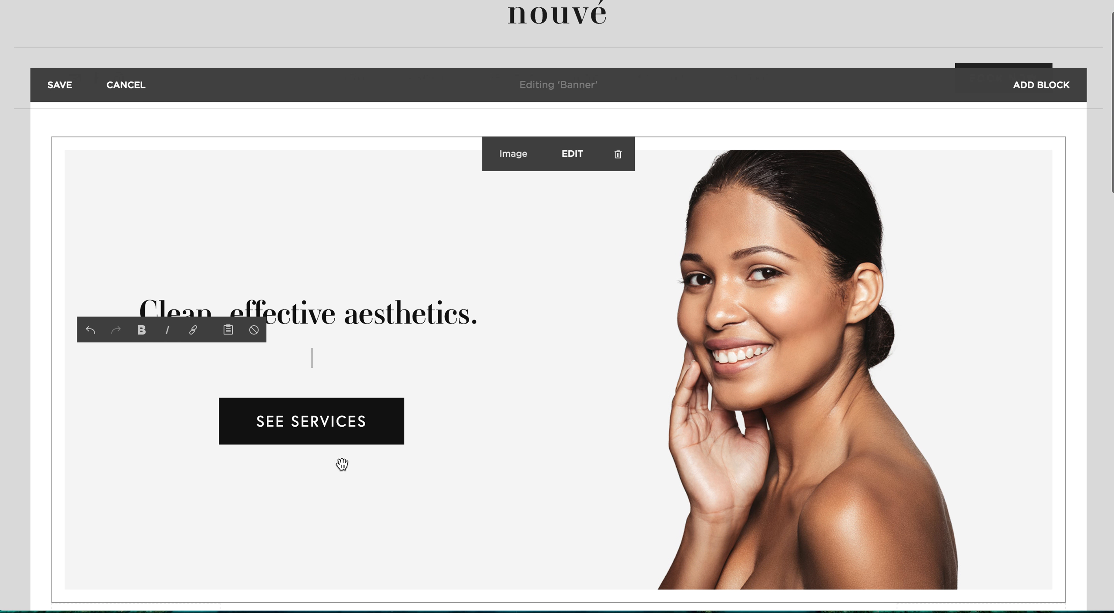
Open the banner image block's design settings and select its button text for editing
{"action": "left_click", "coordinate": [572, 154]}
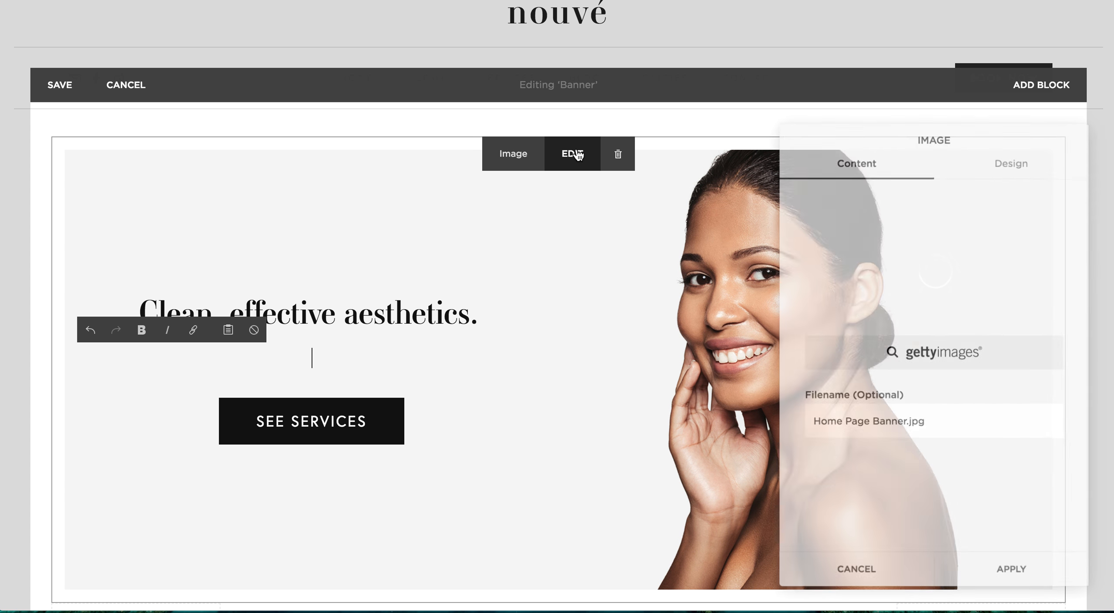
{"action": "left_click", "coordinate": [1026, 163]}
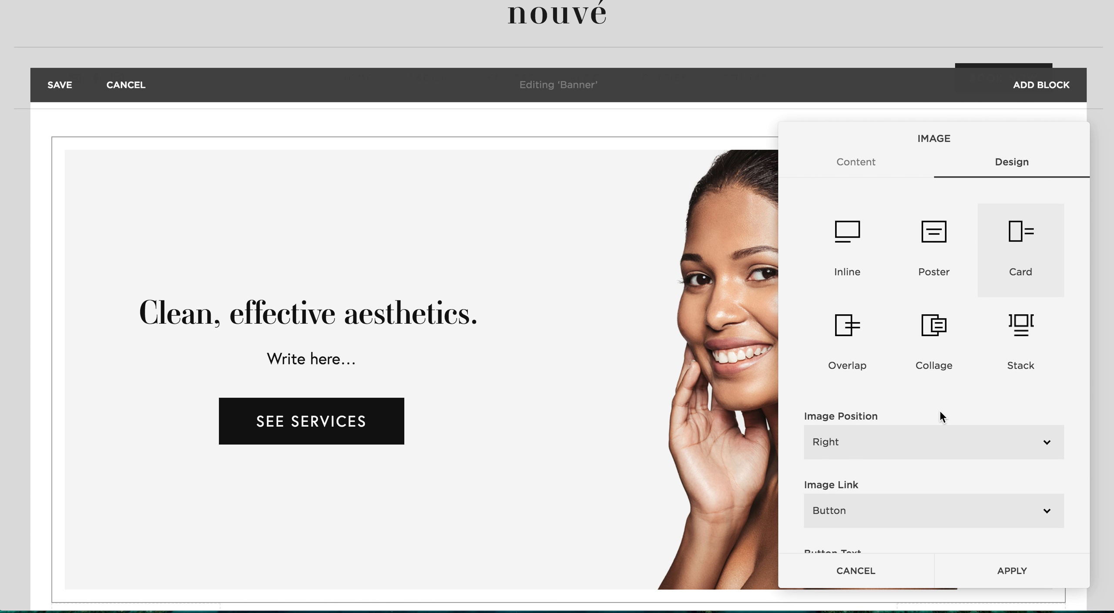
{"action": "scroll", "coordinate": [940, 409], "scroll_direction": "down", "scroll_amount": 3}
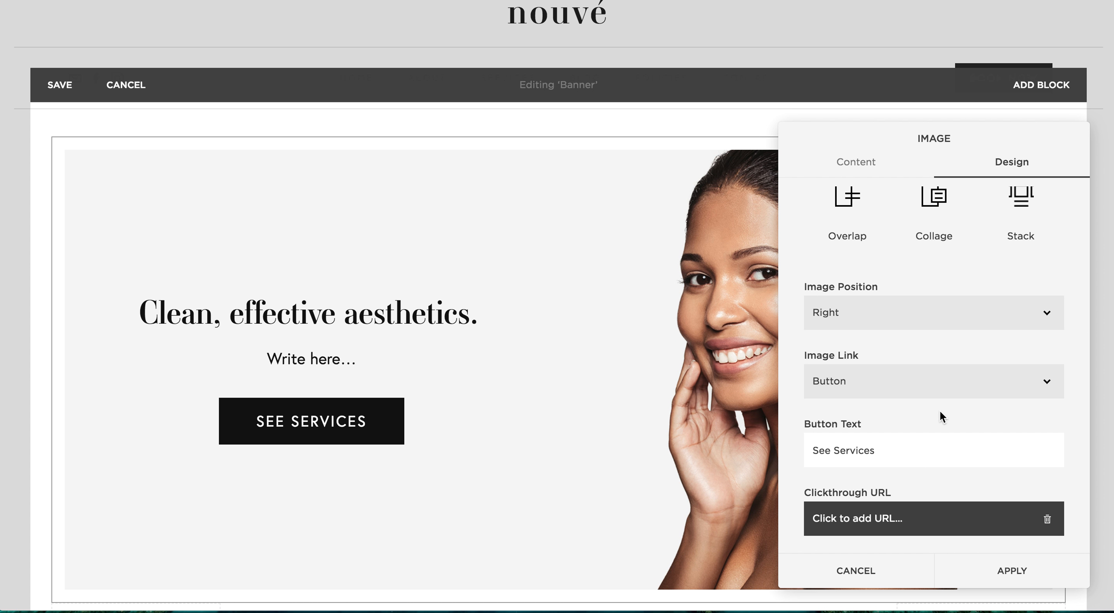
{"action": "double_click", "coordinate": [813, 449]}
{"action": "left_click_drag", "start_coordinate": [888, 448], "coordinate": [809, 450]}
{"action": "left_click", "coordinate": [885, 450]}
Browse the site's content pages available as the banner button's clickthrough URL
{"action": "left_click", "coordinate": [851, 526]}
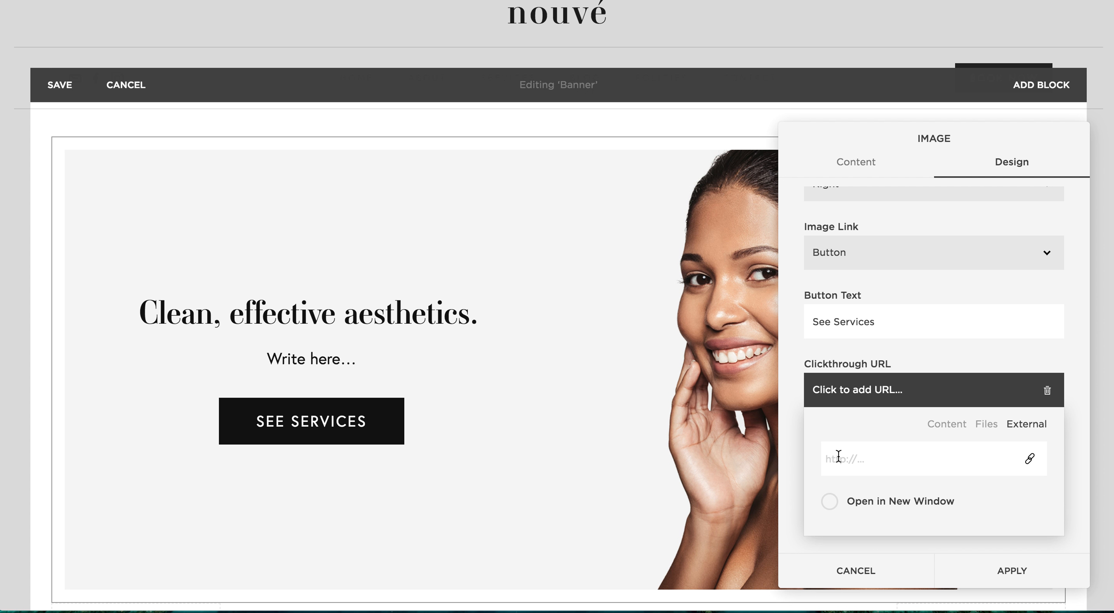
{"action": "left_click", "coordinate": [948, 424]}
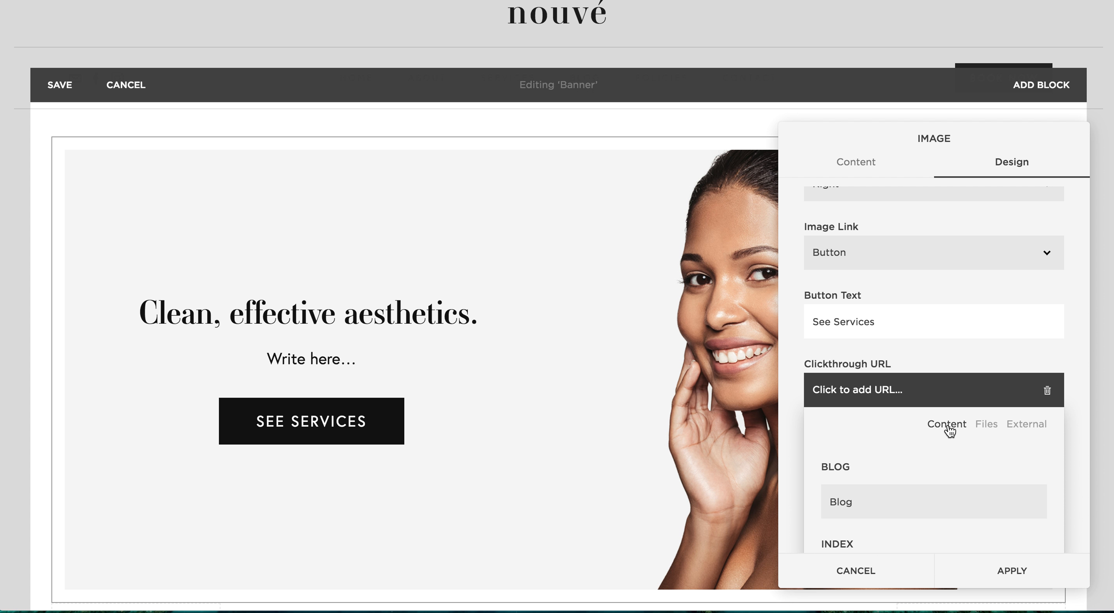
{"action": "scroll", "coordinate": [928, 391], "scroll_direction": "down", "scroll_amount": 3}
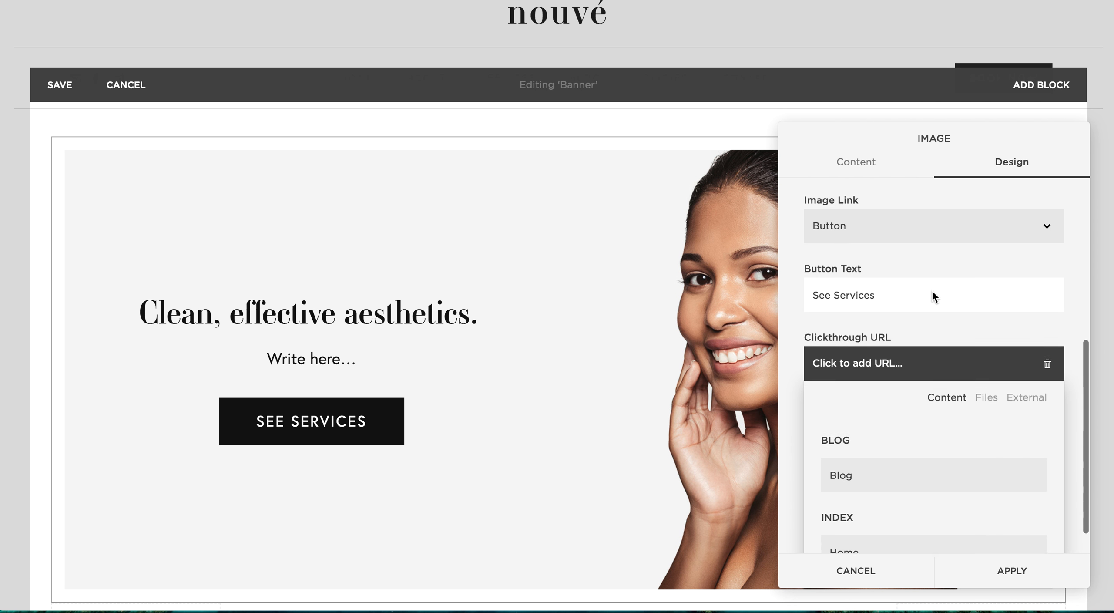
{"action": "scroll", "coordinate": [922, 452], "scroll_direction": "down", "scroll_amount": 5}
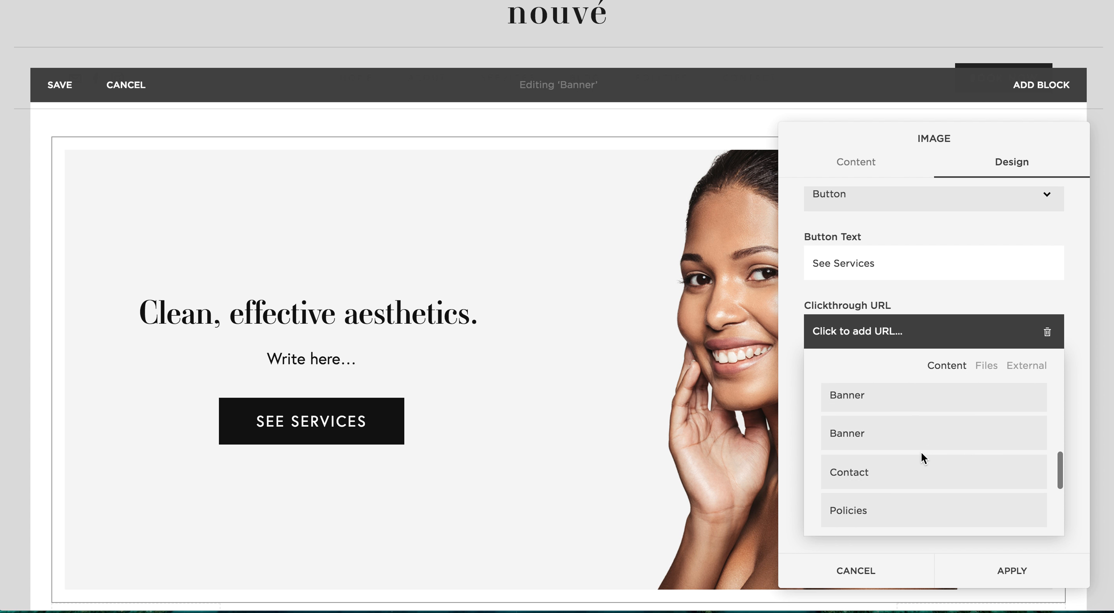
{"action": "scroll", "coordinate": [924, 459], "scroll_direction": "down", "scroll_amount": 3}
{"action": "scroll", "coordinate": [924, 460], "scroll_direction": "up", "scroll_amount": 2}
{"action": "scroll", "coordinate": [923, 457], "scroll_direction": "up", "scroll_amount": 6}
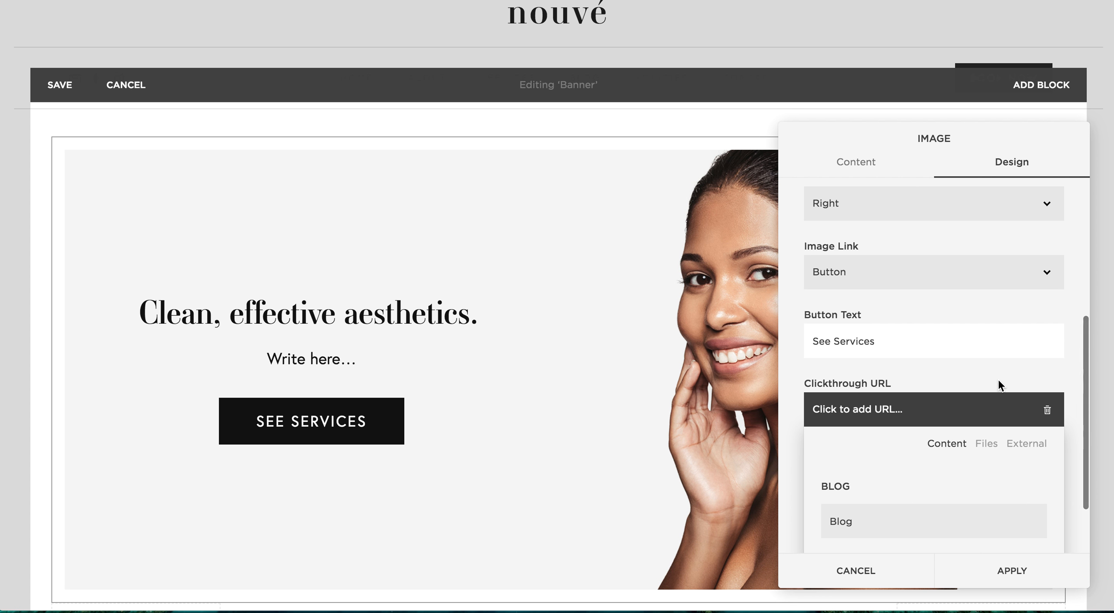
{"action": "left_click", "coordinate": [1076, 438]}
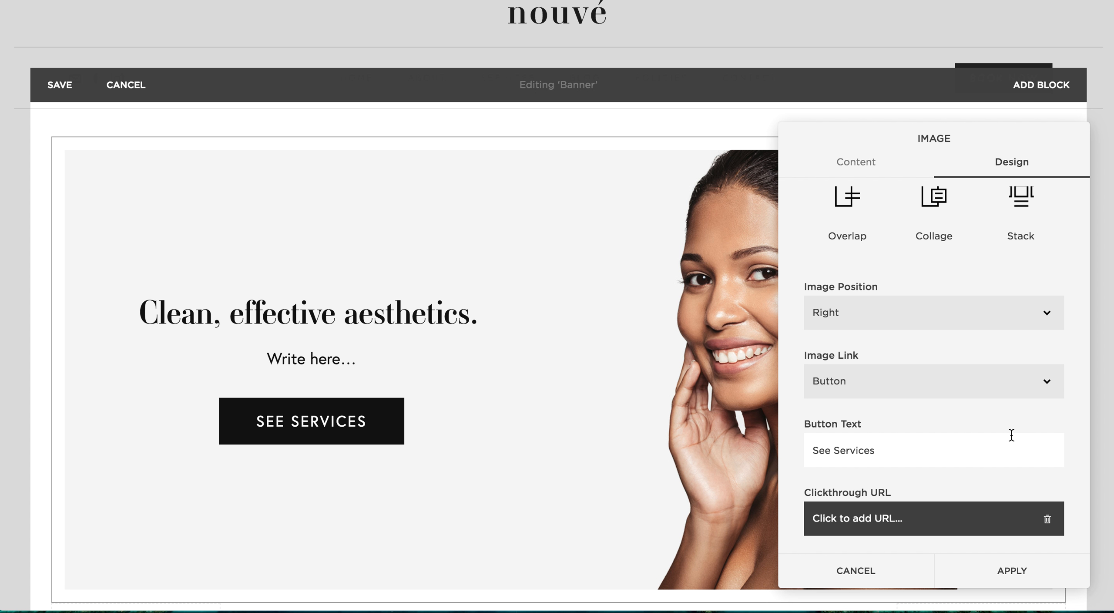
Close the image settings without applying and discard the unsaved Banner section edits
{"action": "left_click", "coordinate": [884, 573]}
{"action": "left_click", "coordinate": [127, 86]}
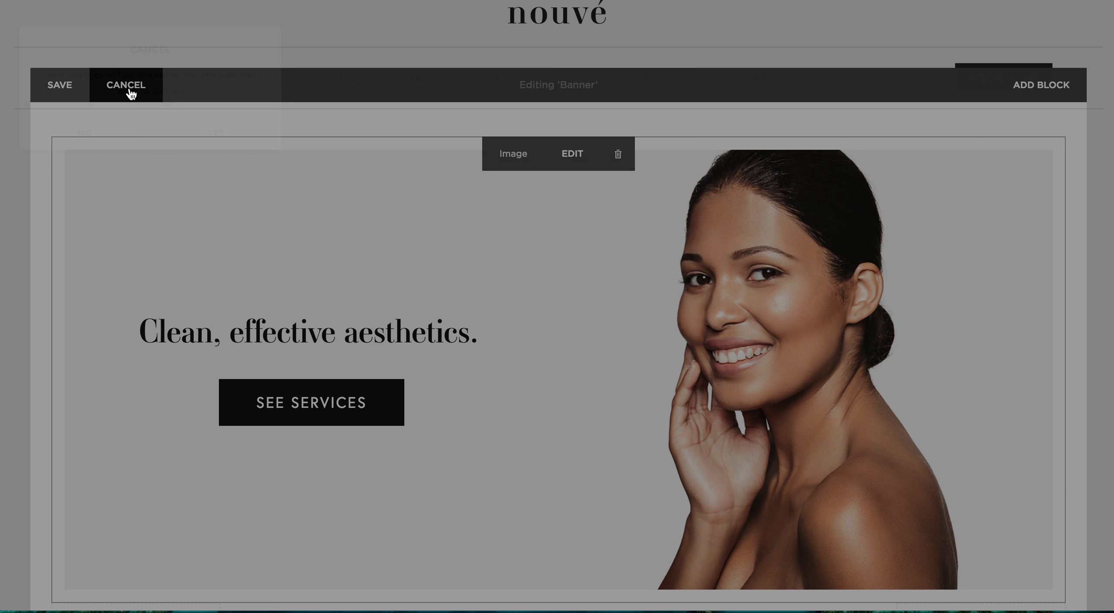
{"action": "left_click", "coordinate": [212, 133]}
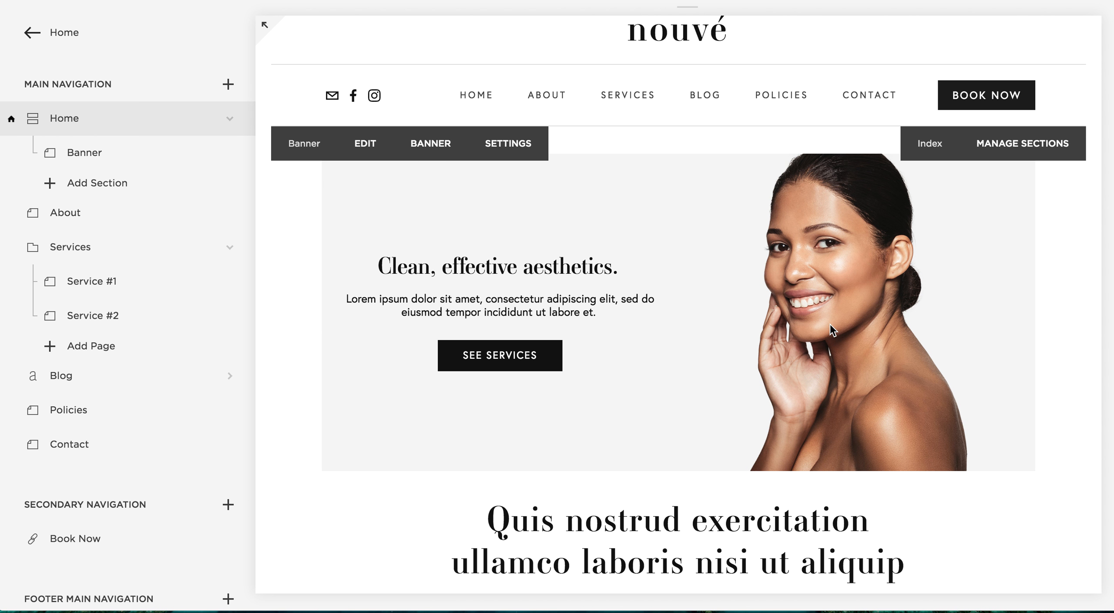
Reopen the Banner section, review the image block's layout, position and button options, and apply its design settings
{"action": "scroll", "coordinate": [830, 324], "scroll_direction": "up", "scroll_amount": 1}
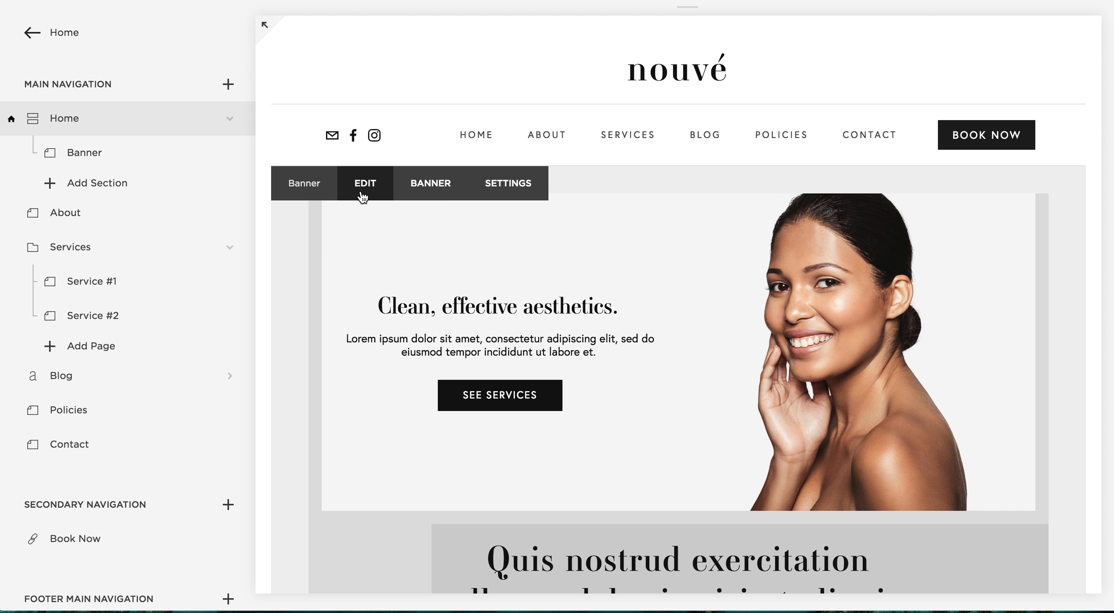
{"action": "left_click", "coordinate": [364, 185]}
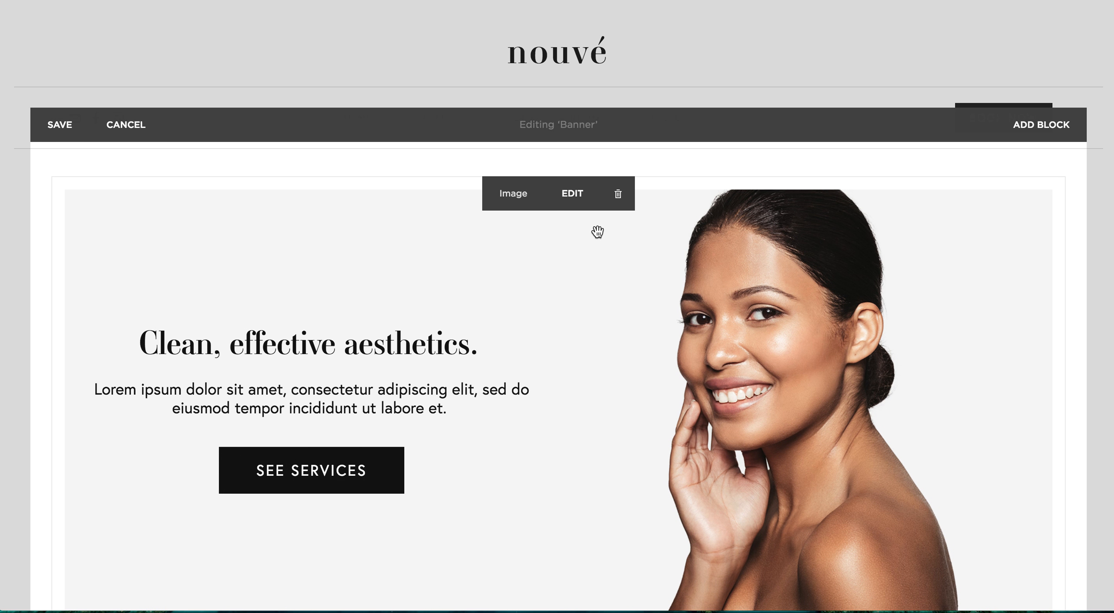
{"action": "left_click", "coordinate": [580, 196]}
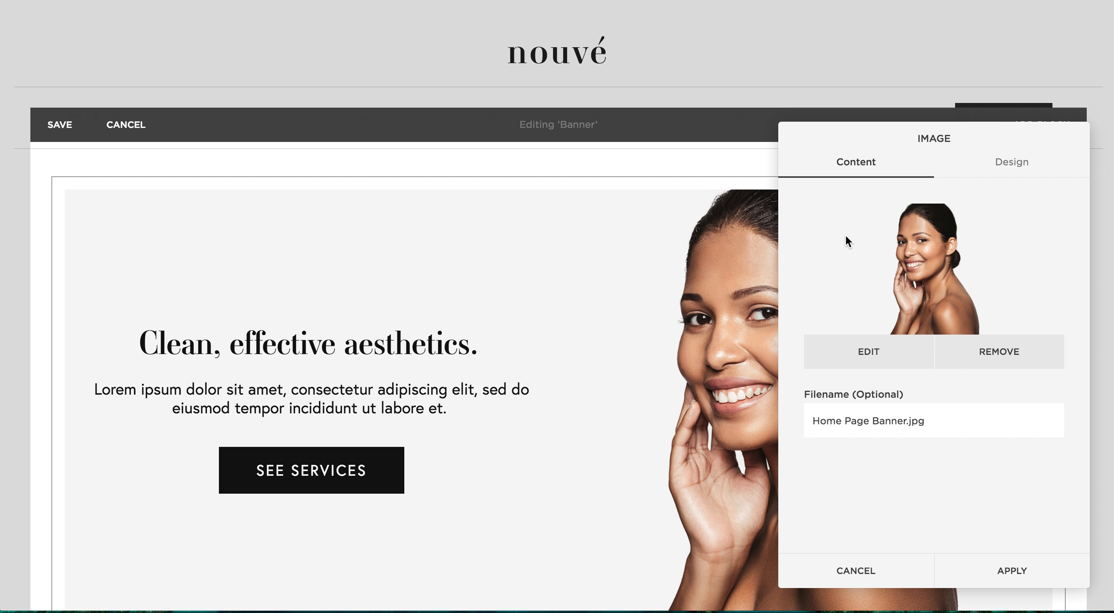
{"action": "left_click", "coordinate": [1011, 181]}
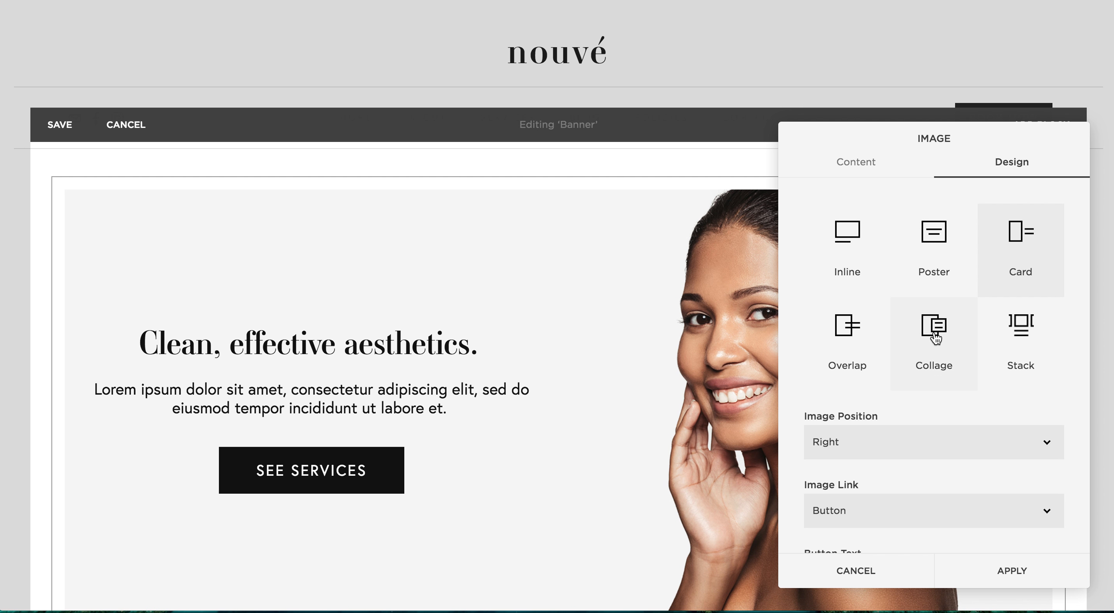
{"action": "scroll", "coordinate": [936, 337], "scroll_direction": "down", "scroll_amount": 3}
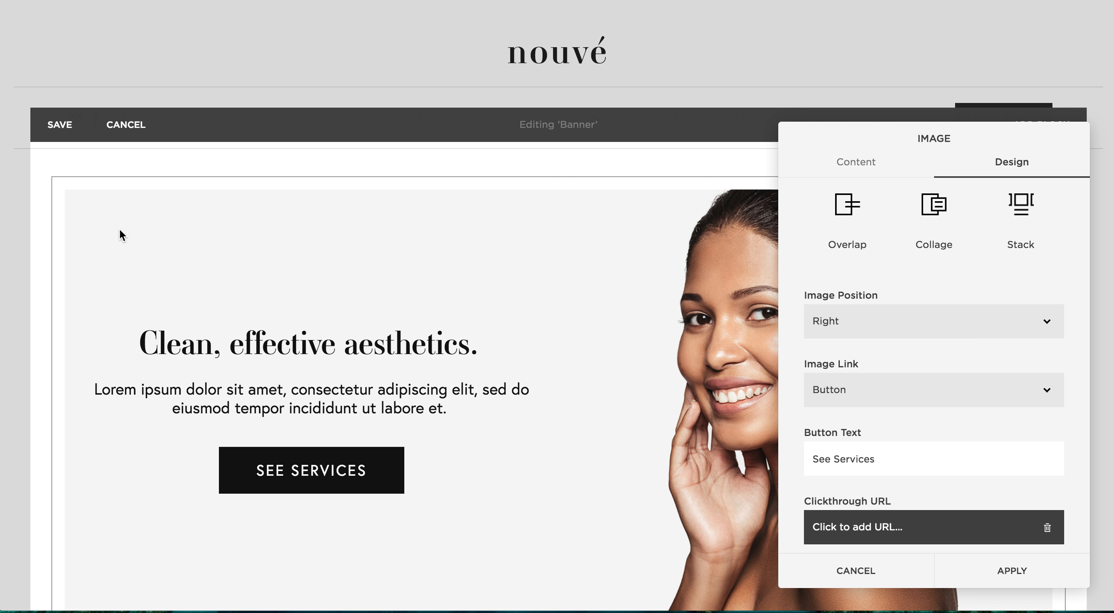
{"action": "left_click", "coordinate": [1003, 570]}
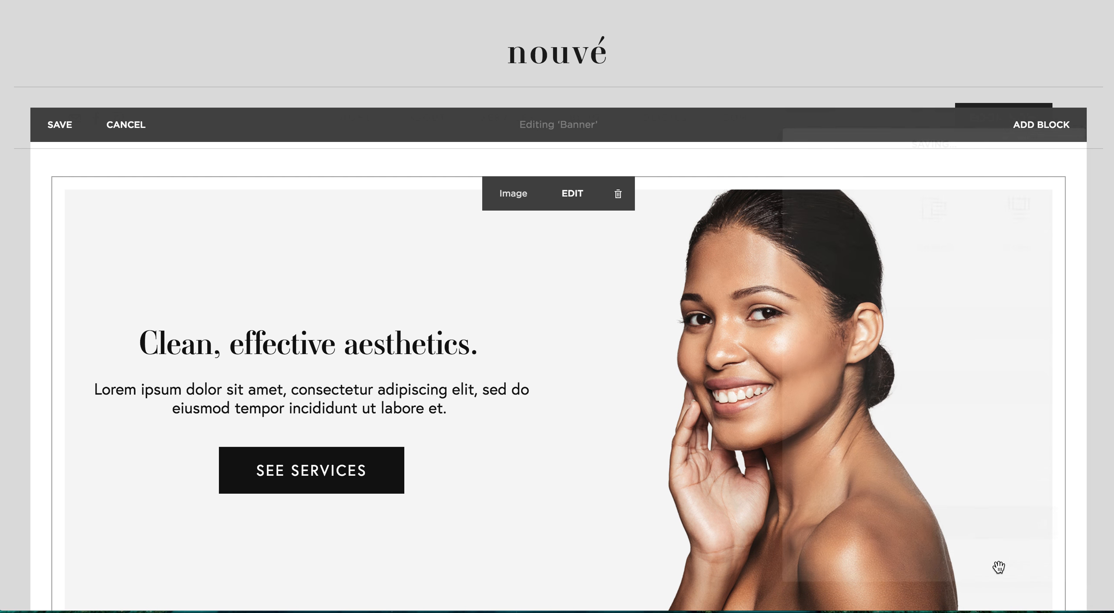
Save the Banner section and leave its editor
{"action": "scroll", "coordinate": [731, 377], "scroll_direction": "down", "scroll_amount": 3}
{"action": "scroll", "coordinate": [723, 370], "scroll_direction": "up", "scroll_amount": 1}
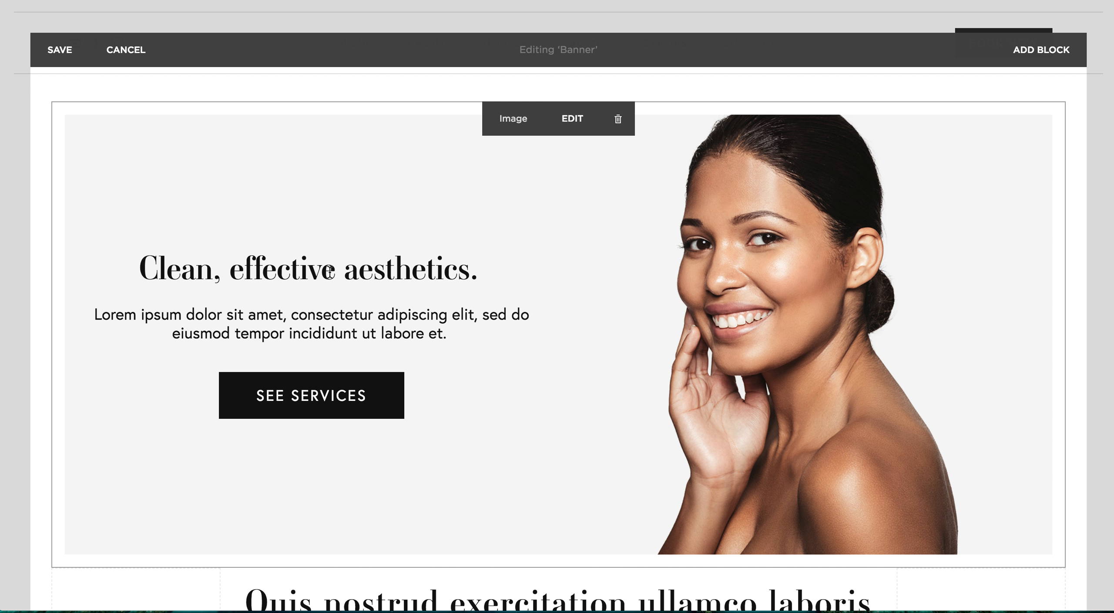
{"action": "left_click", "coordinate": [59, 50]}
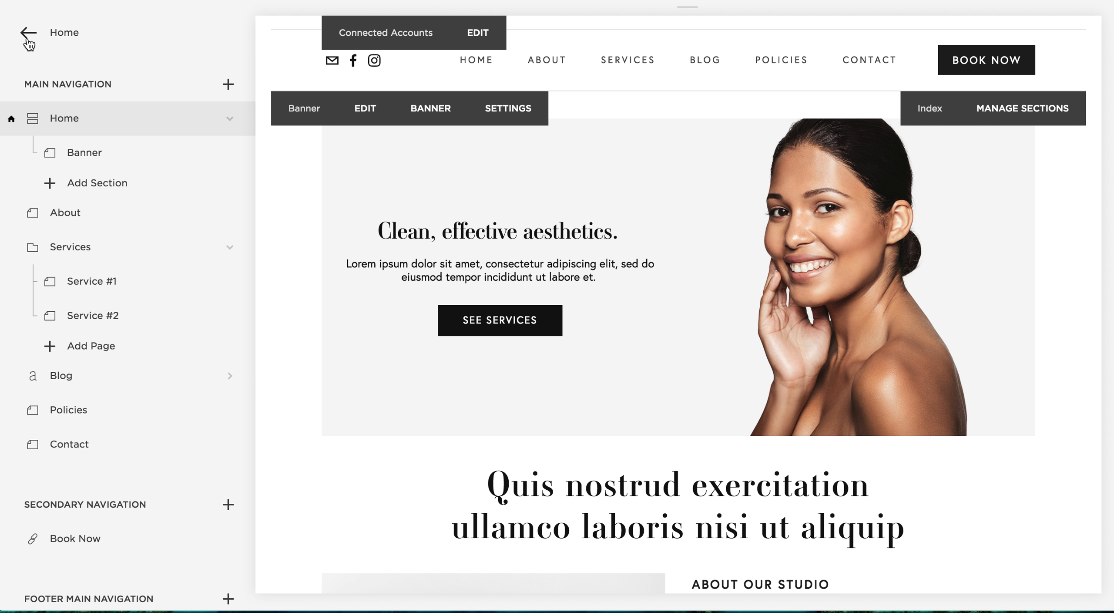
Open the site's Style Editor and look through the style options for the banner's card image block
{"action": "left_click", "coordinate": [29, 39]}
{"action": "left_click", "coordinate": [109, 223]}
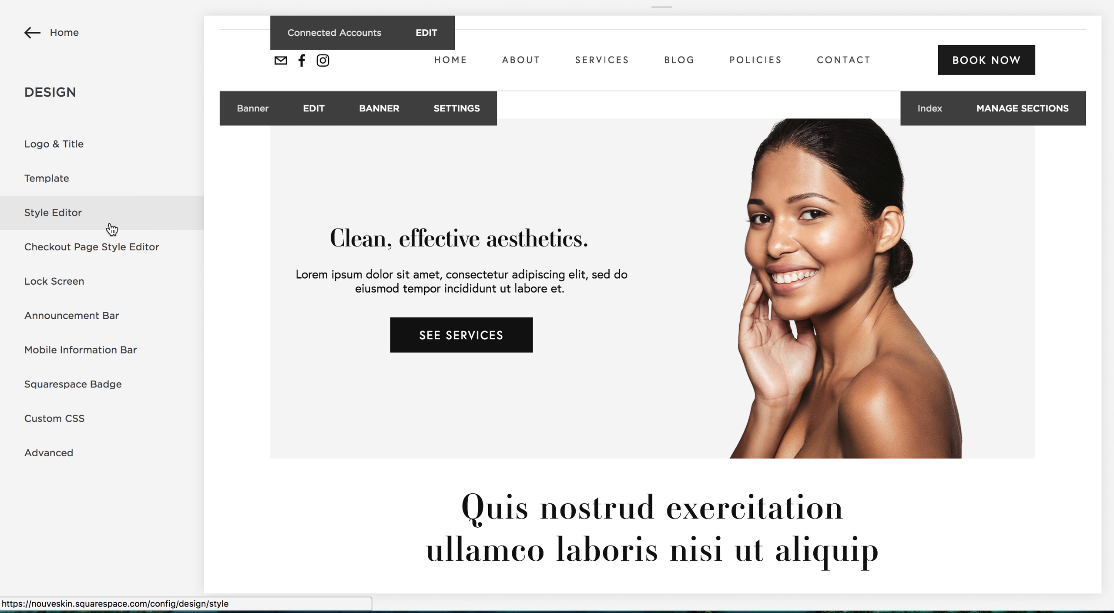
{"action": "left_click", "coordinate": [111, 225]}
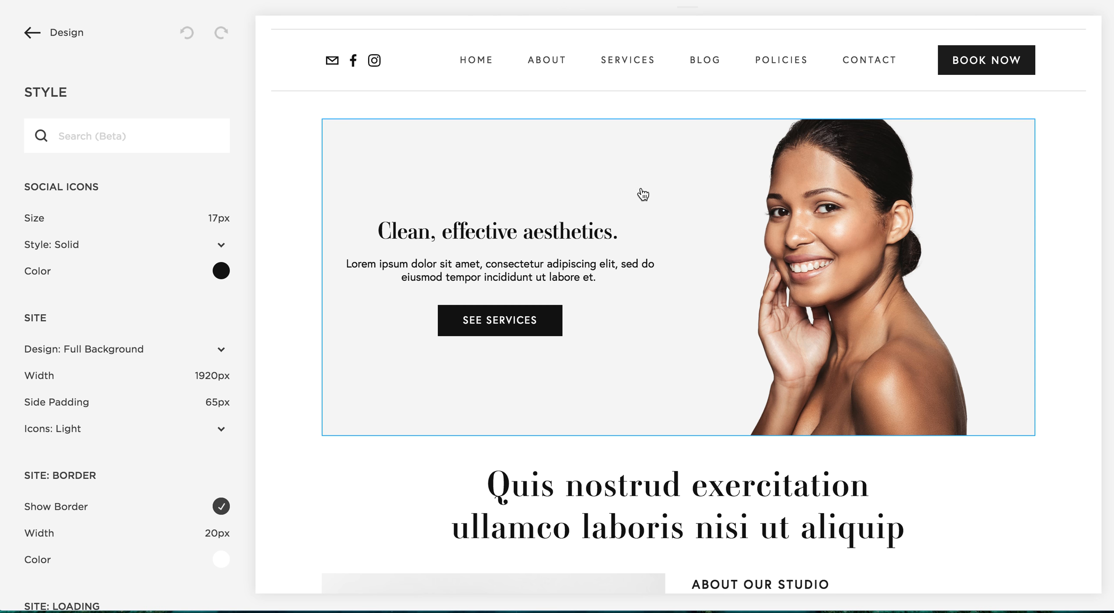
{"action": "left_click", "coordinate": [578, 185]}
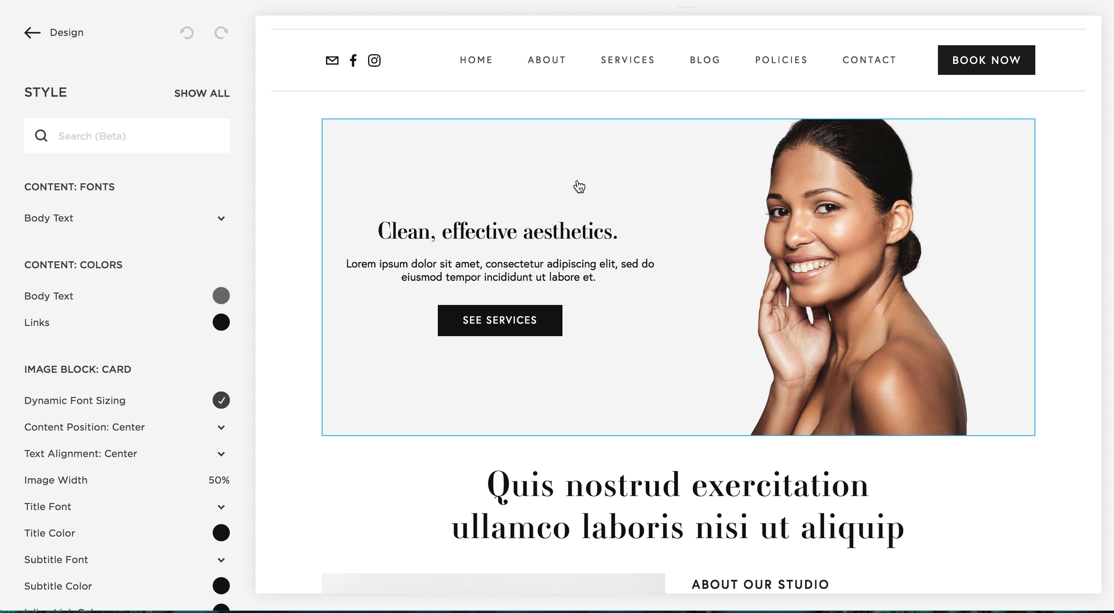
{"action": "scroll", "coordinate": [143, 464], "scroll_direction": "down", "scroll_amount": 10}
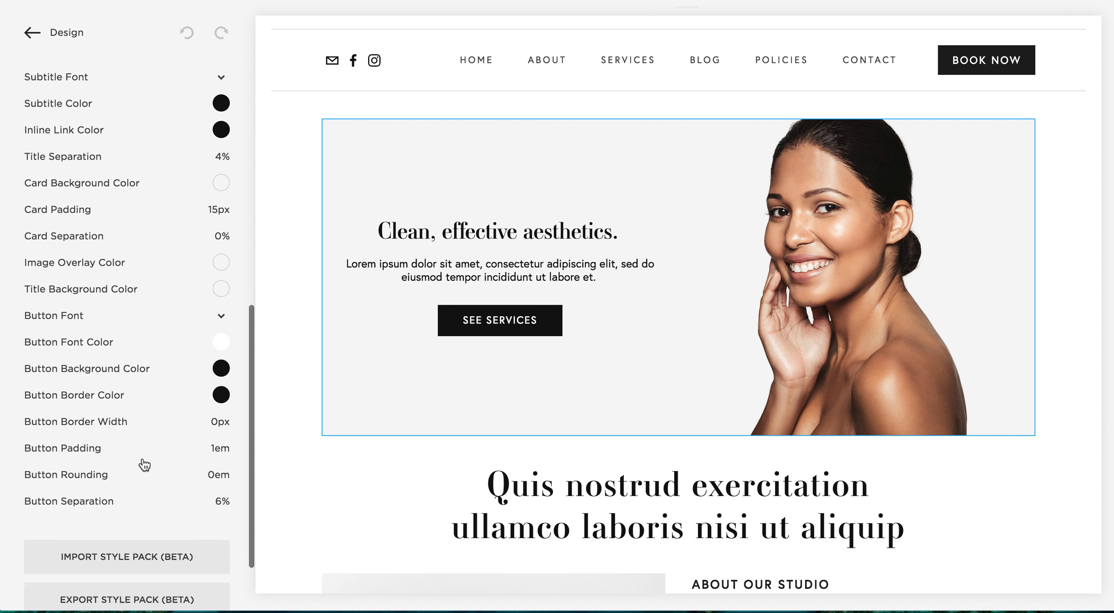
{"action": "scroll", "coordinate": [143, 464], "scroll_direction": "up", "scroll_amount": 10}
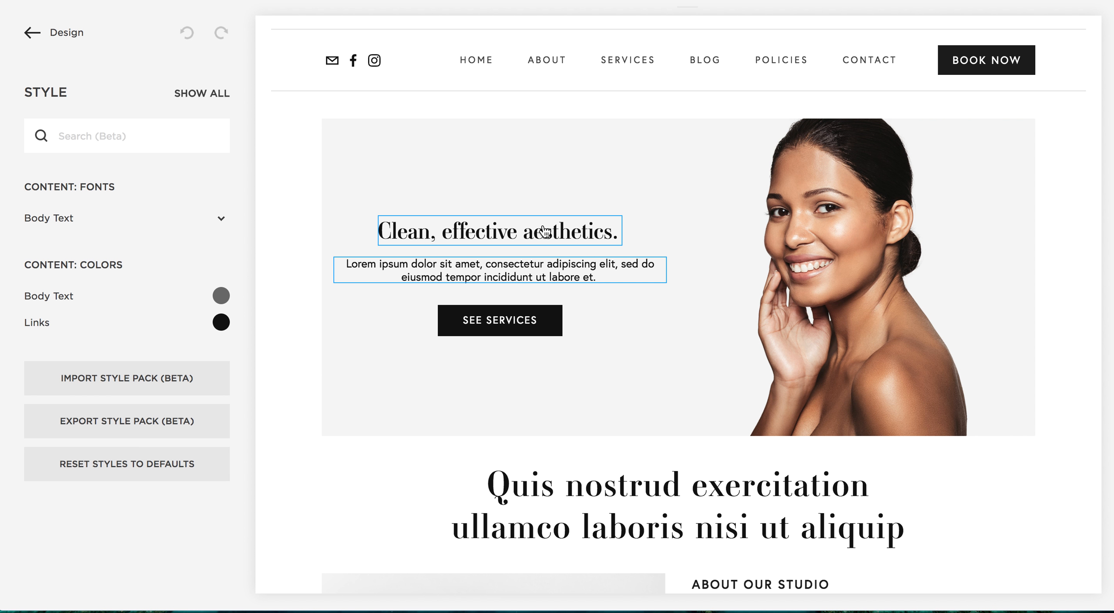
Select the banner's card image block and review its title font's size and typeface choices without changing them
{"action": "left_click", "coordinate": [400, 212]}
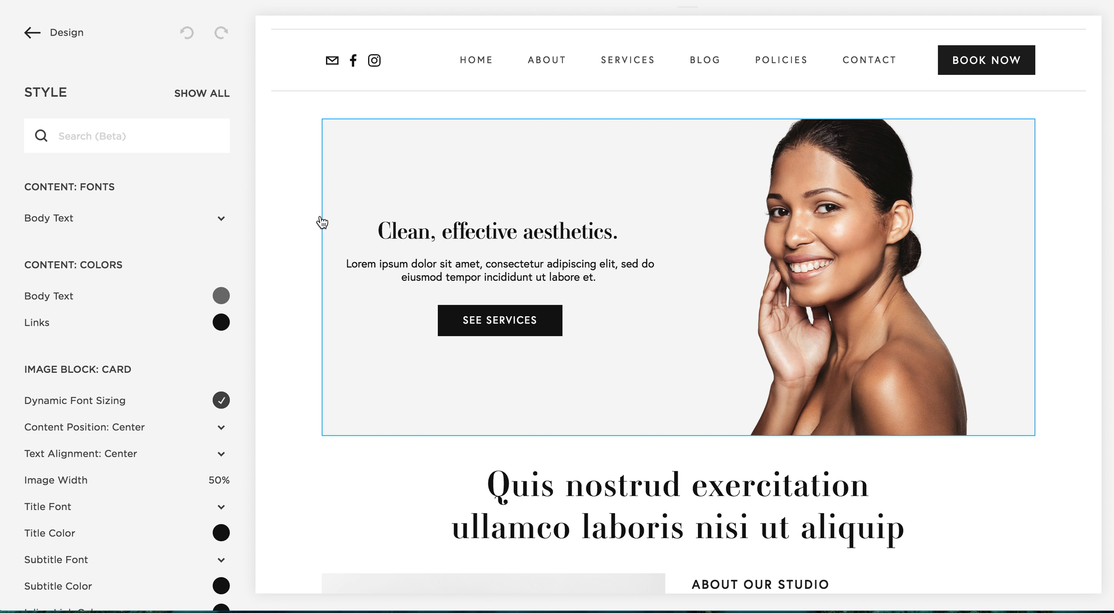
{"action": "scroll", "coordinate": [189, 480], "scroll_direction": "down", "scroll_amount": 5}
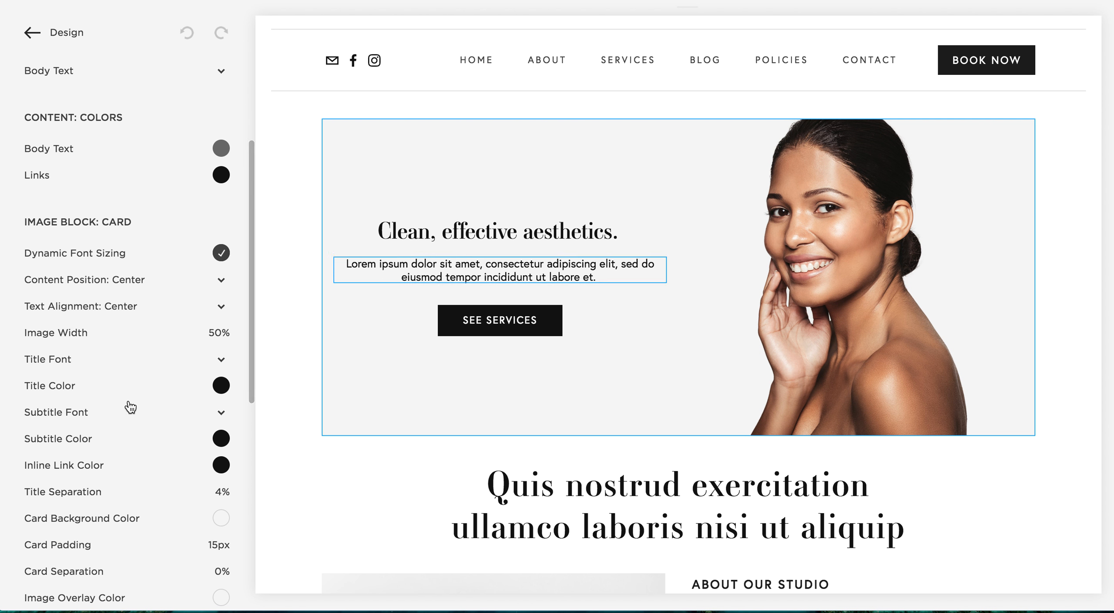
{"action": "left_click", "coordinate": [224, 360]}
{"action": "mouse_move", "coordinate": [70, 360]}
{"action": "mouse_move", "coordinate": [72, 357]}
{"action": "left_mouse_down"}
{"action": "mouse_move", "coordinate": [100, 359]}
{"action": "mouse_move", "coordinate": [72, 358]}
{"action": "left_mouse_up"}
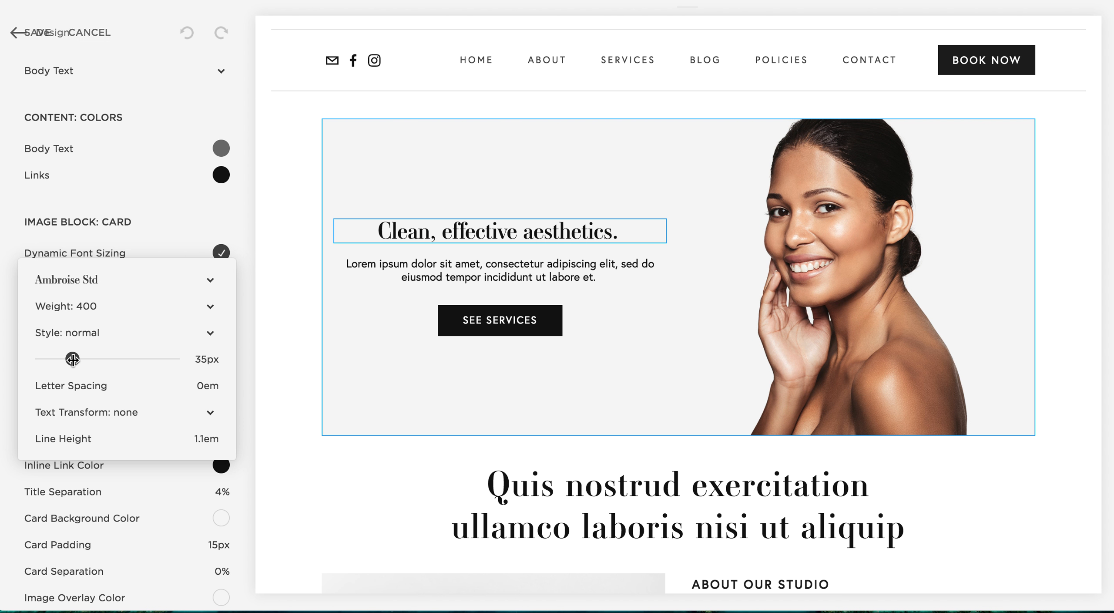
{"action": "left_click", "coordinate": [85, 281]}
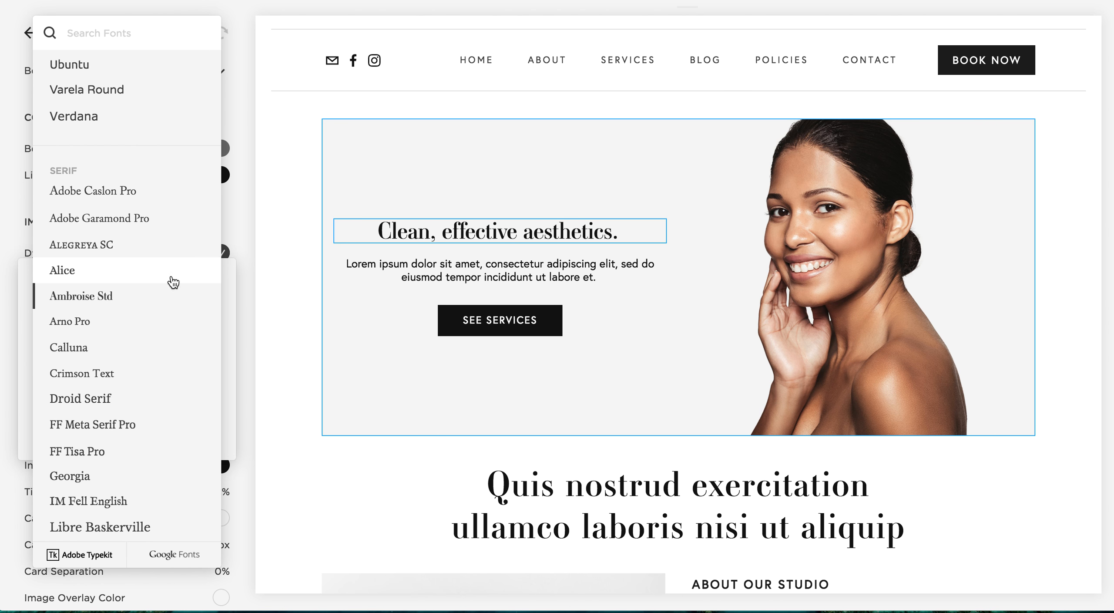
{"action": "left_click", "coordinate": [236, 292]}
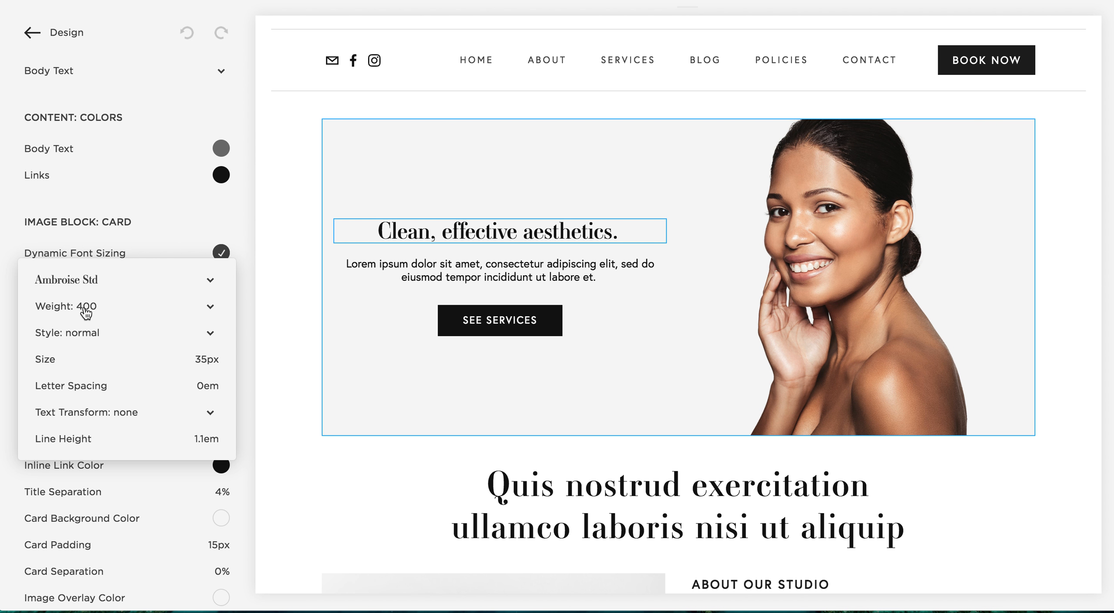
{"action": "left_click", "coordinate": [248, 394]}
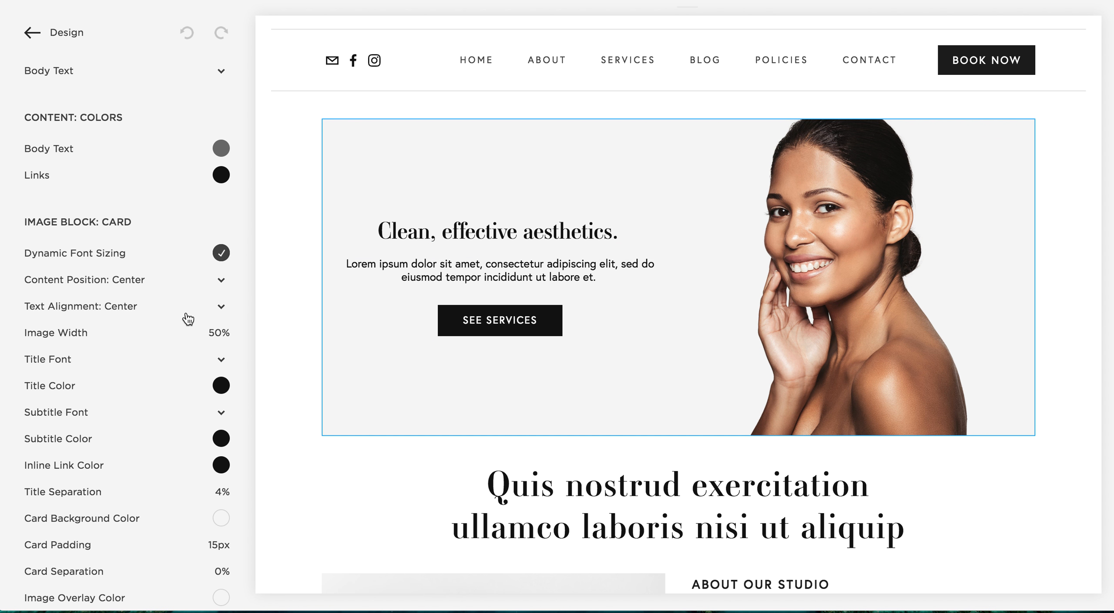
Try a gray card background, hsl(0, 0%, 60%), on the banner image block and restore #f2f2f2
{"action": "scroll", "coordinate": [188, 319], "scroll_direction": "down", "scroll_amount": 2}
{"action": "scroll", "coordinate": [188, 319], "scroll_direction": "down", "scroll_amount": 3}
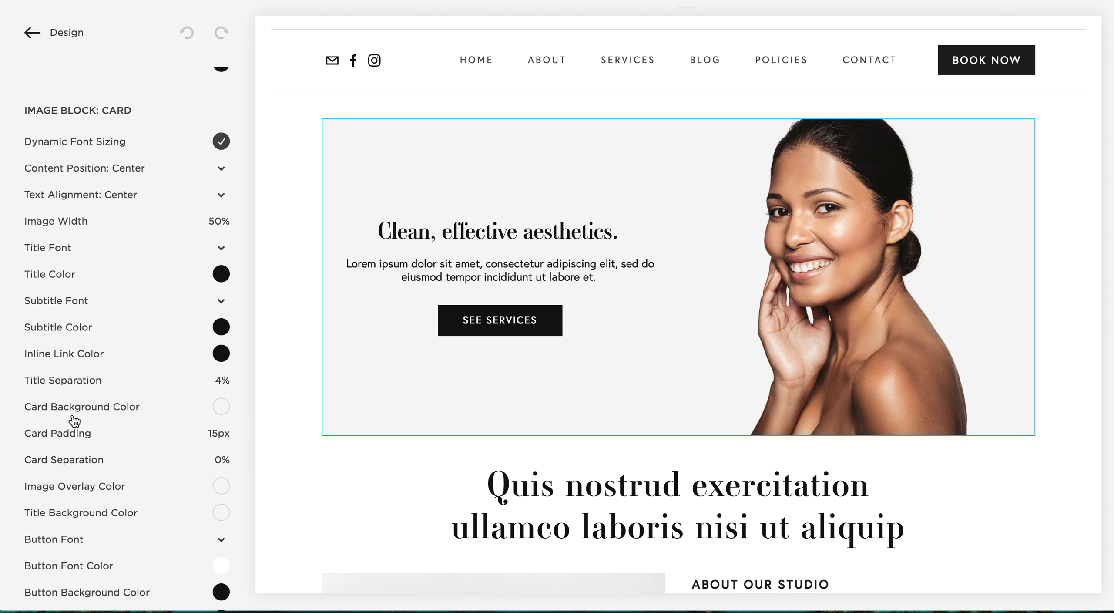
{"action": "left_click", "coordinate": [222, 407]}
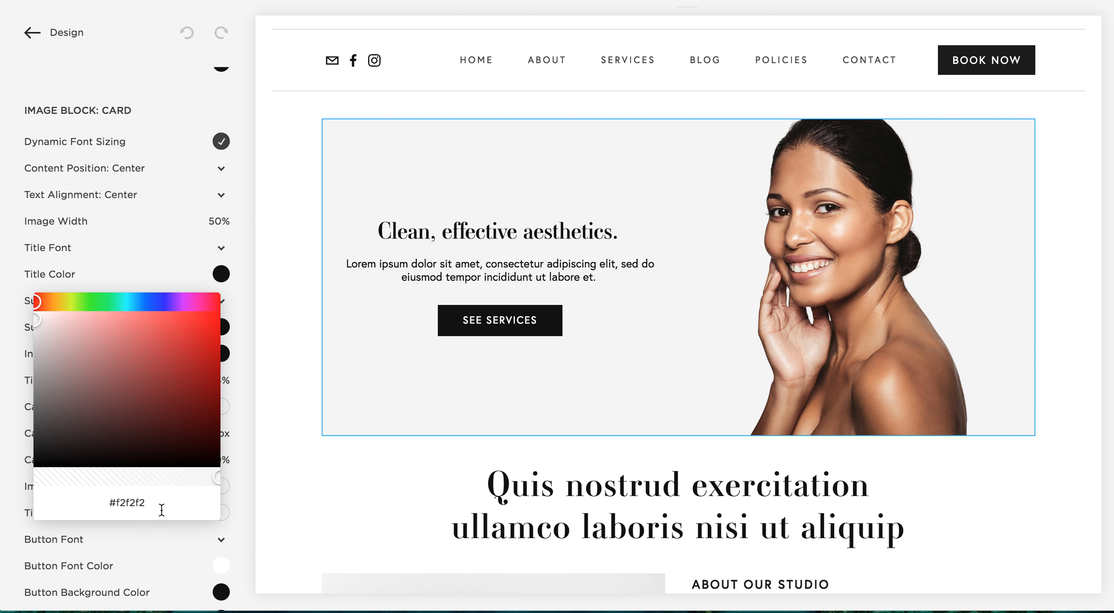
{"action": "left_click", "coordinate": [161, 509]}
{"action": "key", "text": "super+c"}
{"action": "left_click", "coordinate": [158, 500]}
{"action": "left_click", "coordinate": [56, 360]}
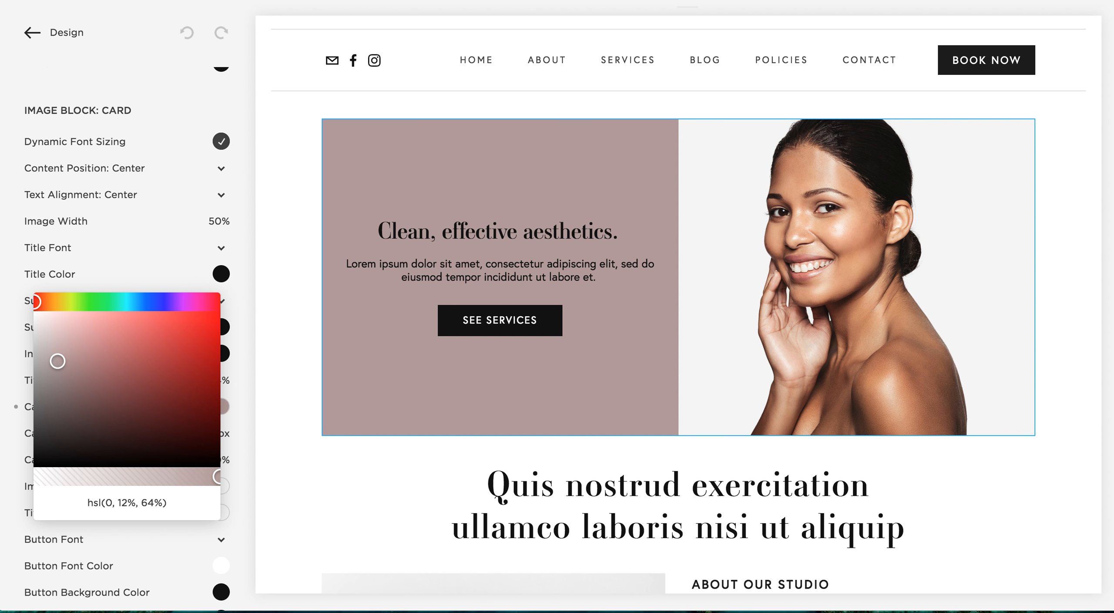
{"action": "left_click_drag", "start_coordinate": [56, 361], "coordinate": [1, 374]}
{"action": "left_click", "coordinate": [102, 506]}
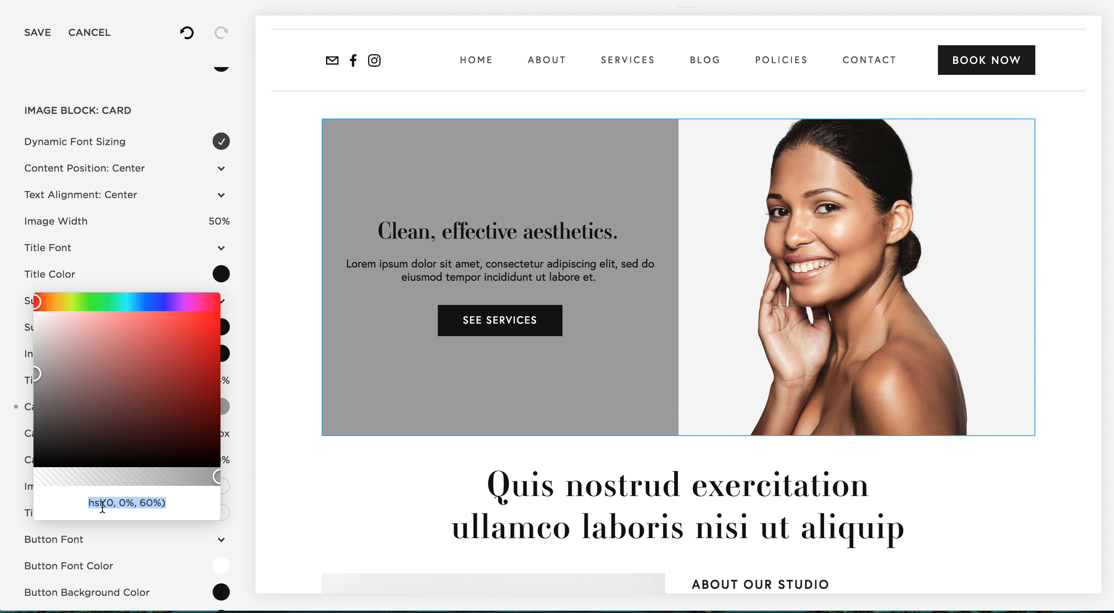
{"action": "key", "text": "super+v"}
{"action": "left_click", "coordinate": [247, 469]}
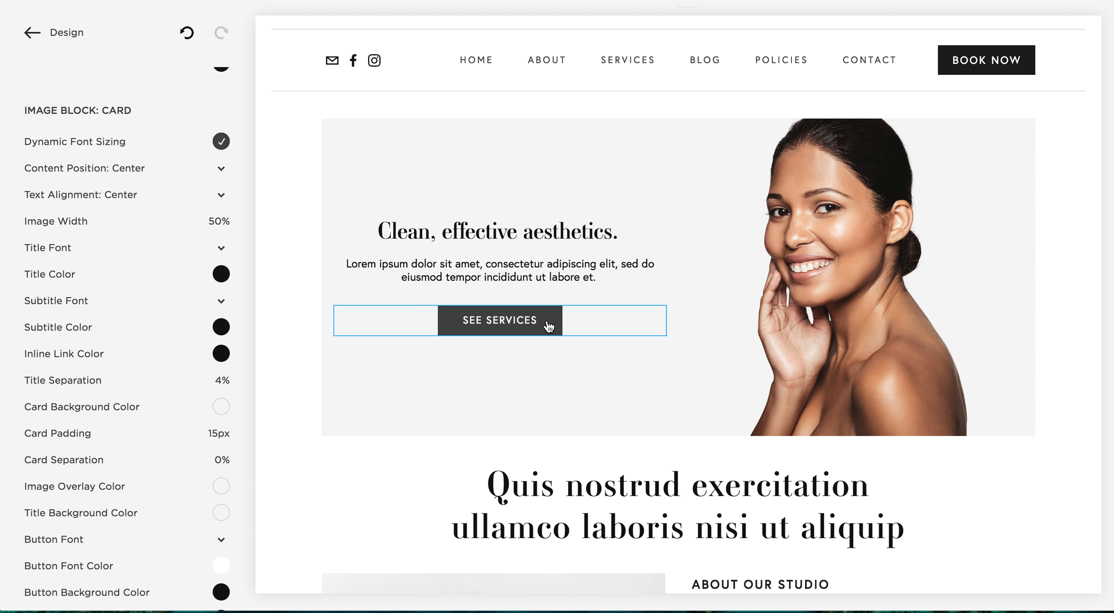
Try a muted red background, hsl(0, 42%, 58%), on the banner's See Services button and restore #111111
{"action": "scroll", "coordinate": [179, 383], "scroll_direction": "down", "scroll_amount": 5}
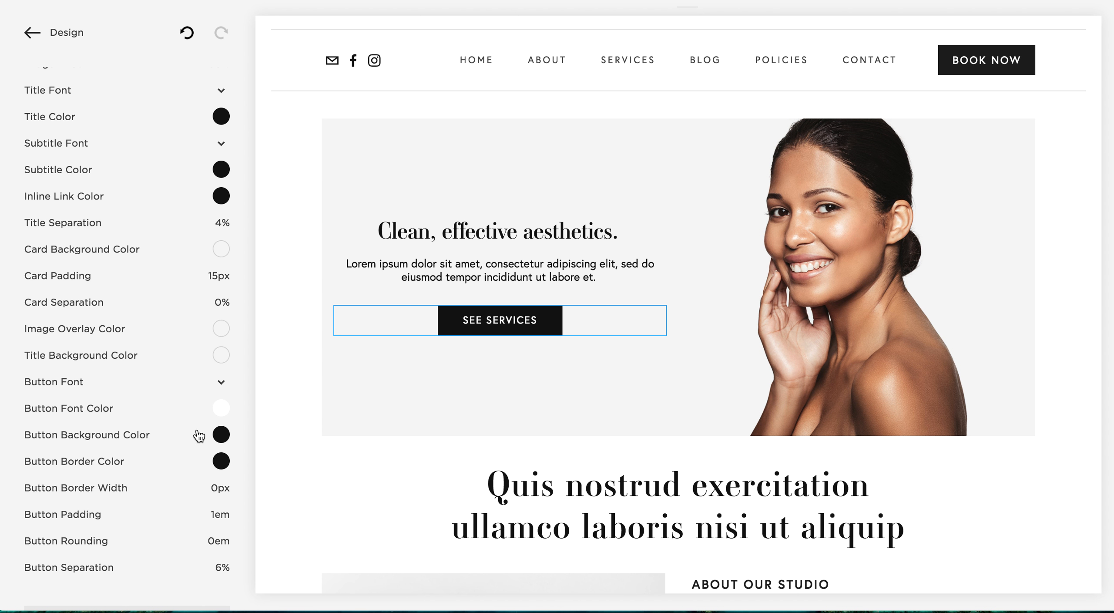
{"action": "left_click", "coordinate": [221, 435]}
{"action": "left_click", "coordinate": [116, 540]}
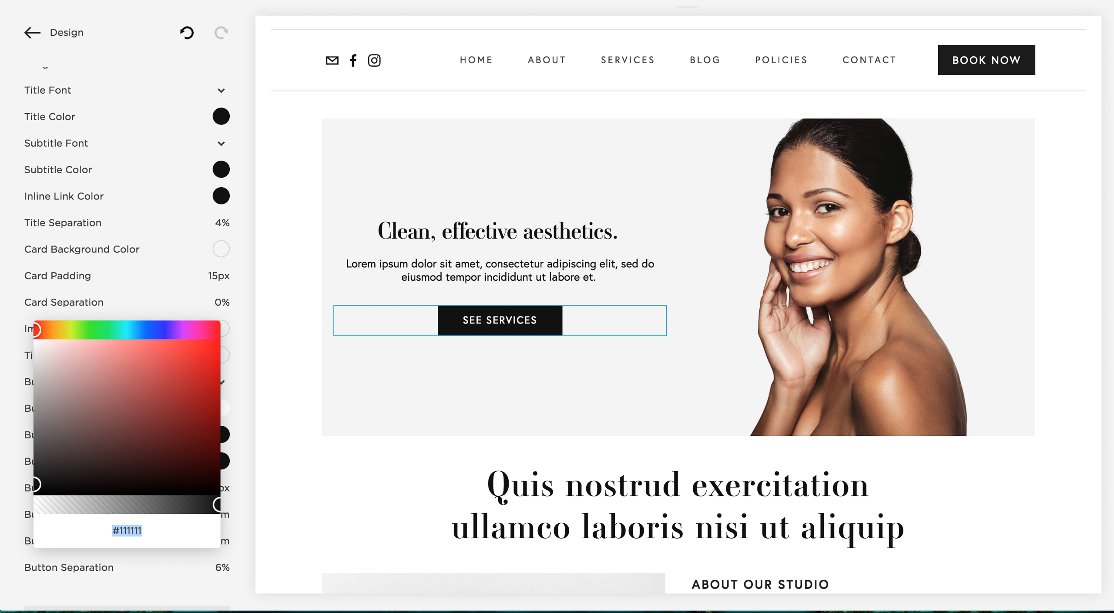
{"action": "mouse_move", "coordinate": [107, 376]}
{"action": "left_mouse_down"}
{"action": "mouse_move", "coordinate": [168, 376]}
{"action": "mouse_move", "coordinate": [121, 355]}
{"action": "mouse_move", "coordinate": [152, 403]}
{"action": "mouse_move", "coordinate": [123, 381]}
{"action": "left_mouse_up"}
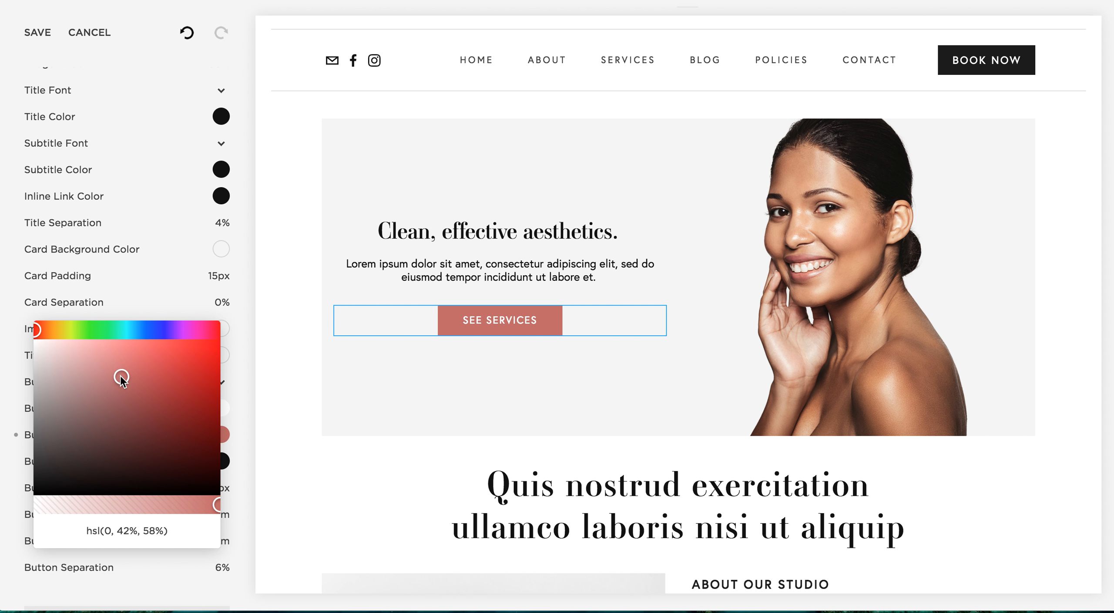
{"action": "left_click", "coordinate": [120, 530]}
{"action": "type", "text": "#111111"}
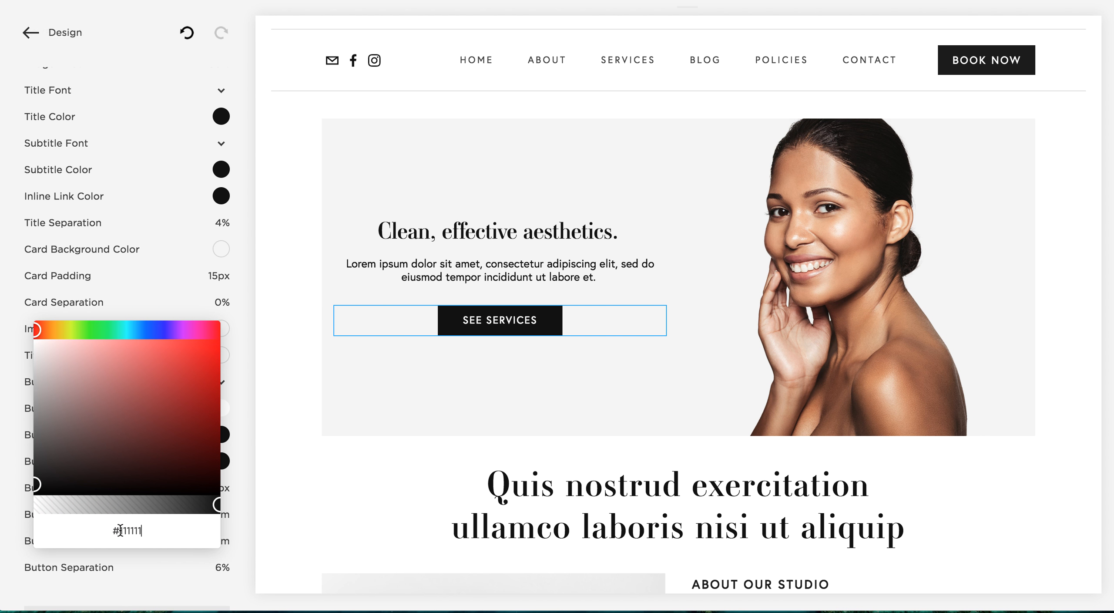
{"action": "left_click", "coordinate": [256, 495]}
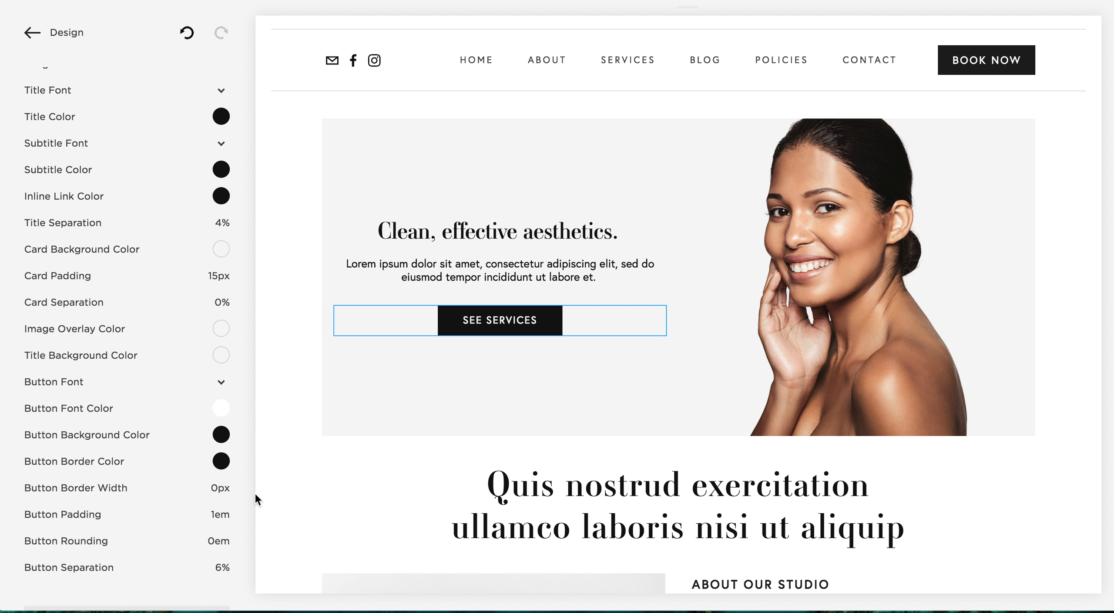
Try a 2px red border, hsl(0, 68%, 49%), on the banner's See Services button
{"action": "mouse_move", "coordinate": [75, 489]}
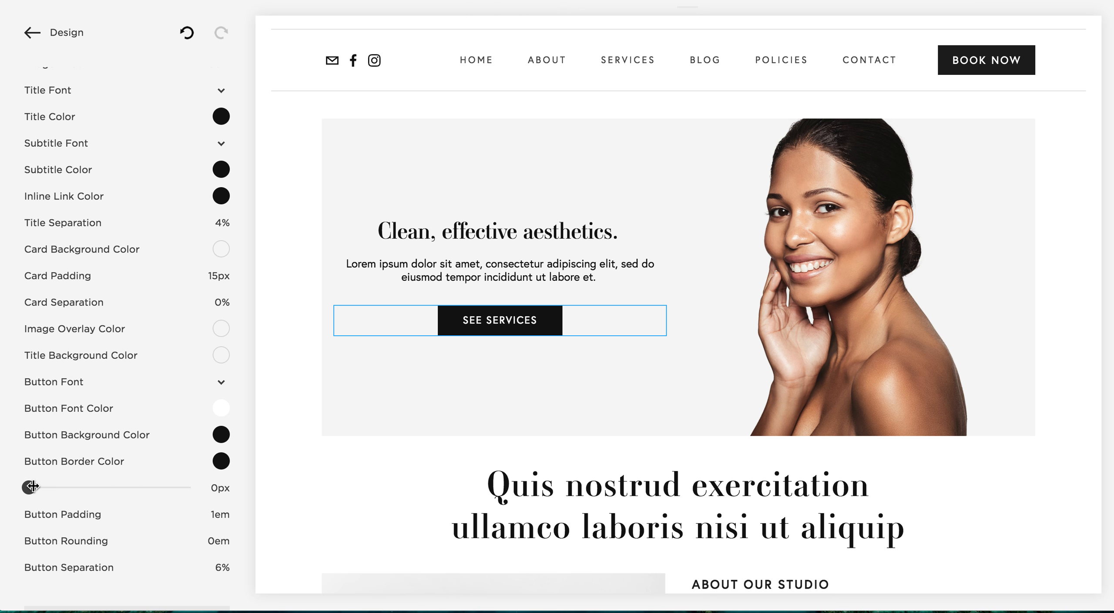
{"action": "left_click_drag", "start_coordinate": [31, 486], "coordinate": [54, 487]}
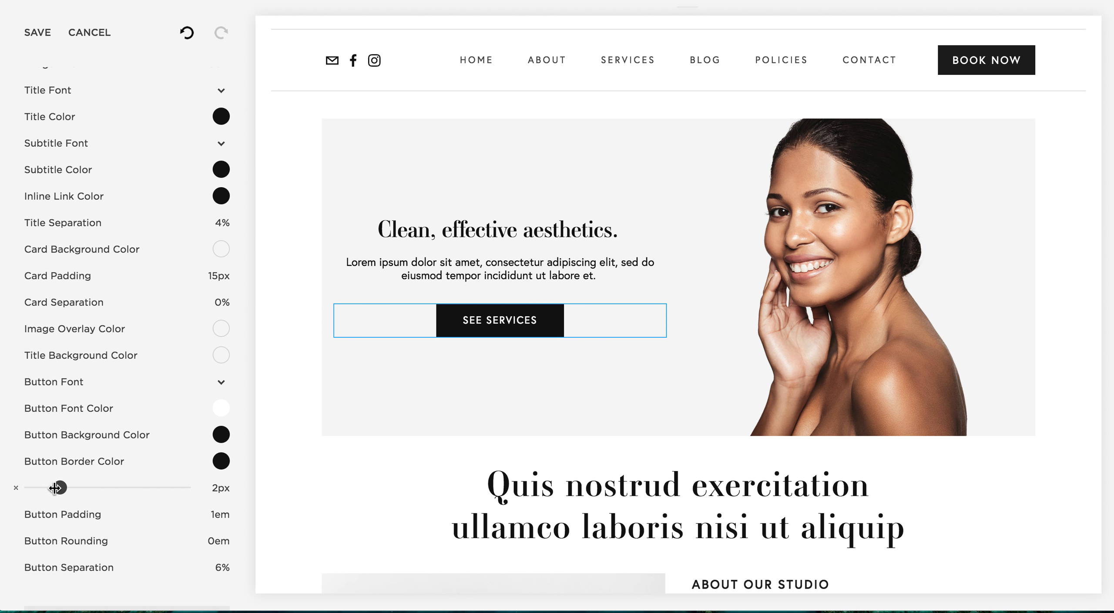
{"action": "left_click", "coordinate": [221, 461]}
{"action": "left_click_drag", "start_coordinate": [125, 428], "coordinate": [185, 393]}
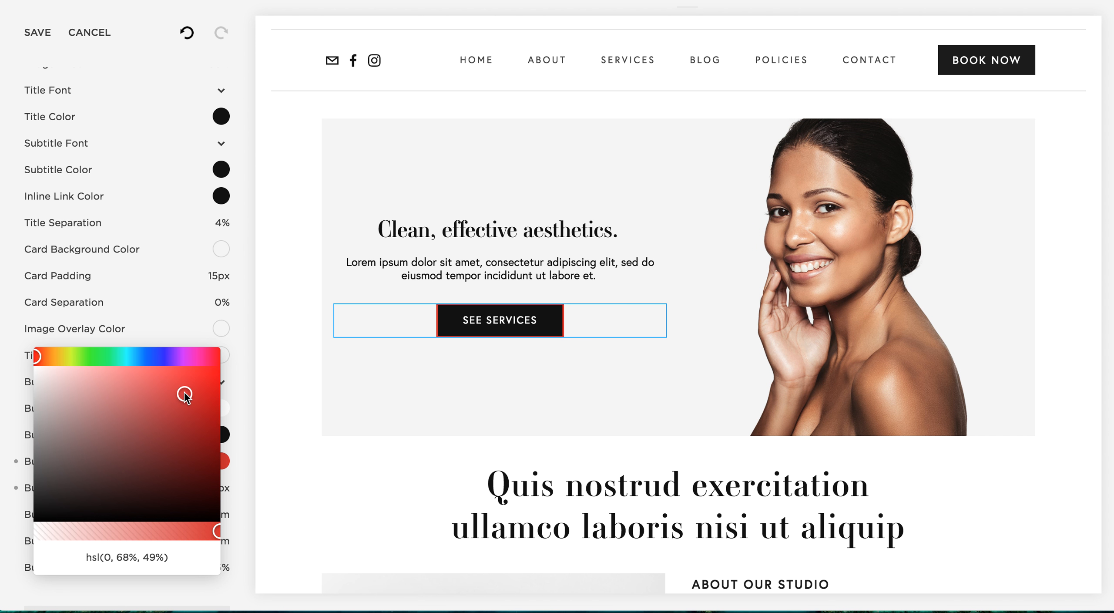
{"action": "left_click", "coordinate": [248, 473]}
Reset the banner button's border width to 0px and its border color to black
{"action": "mouse_move", "coordinate": [215, 489]}
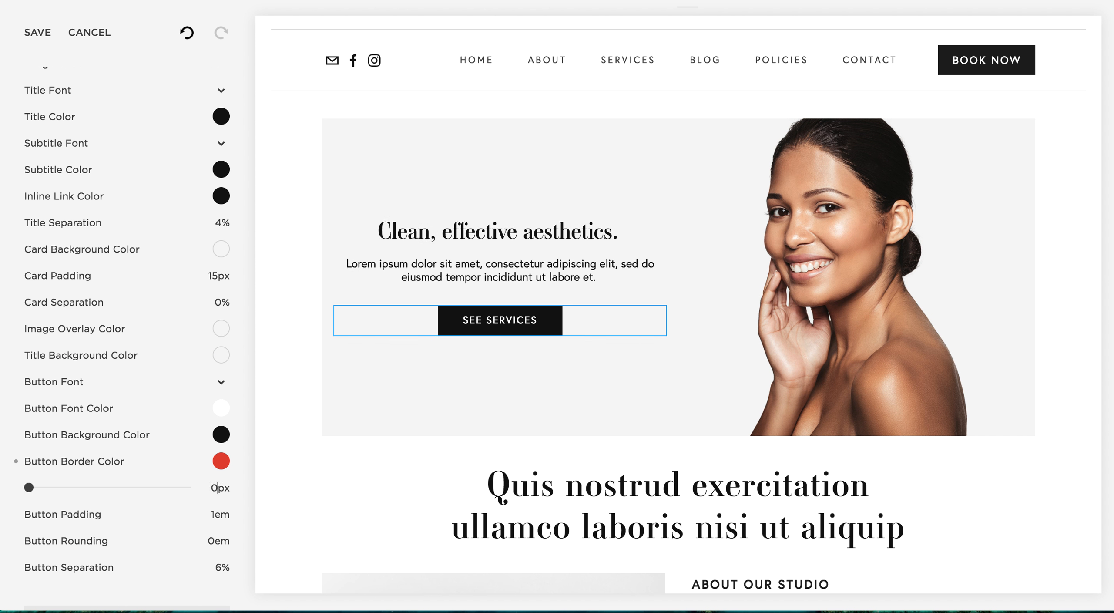
{"action": "left_click", "coordinate": [220, 462]}
{"action": "left_click_drag", "start_coordinate": [115, 441], "coordinate": [35, 465]}
{"action": "left_click", "coordinate": [116, 557]}
{"action": "type", "text": "#111111"}
{"action": "left_click", "coordinate": [236, 528]}
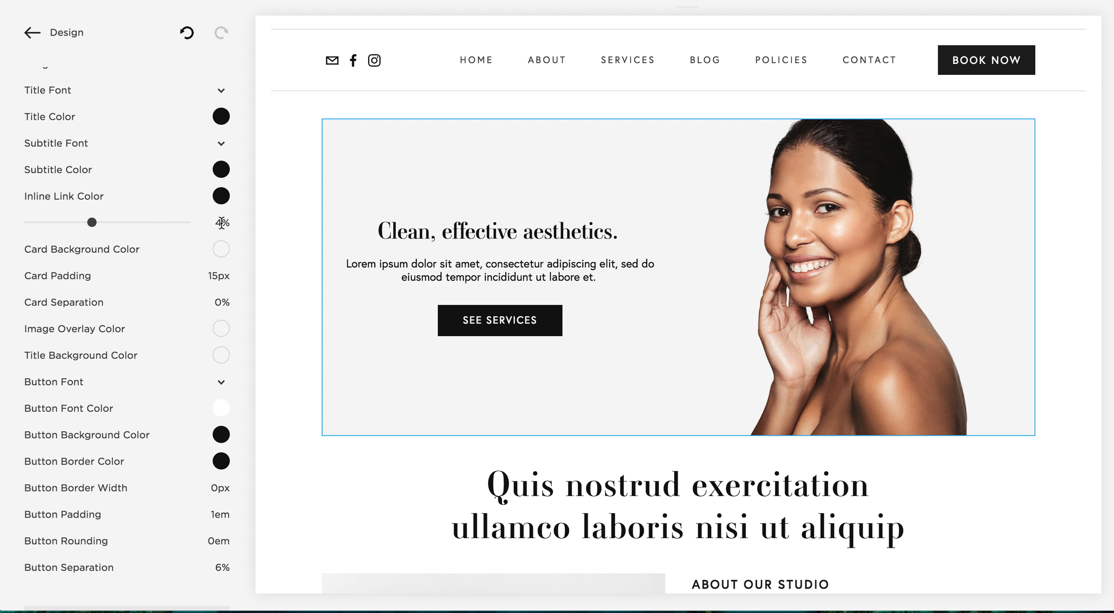
Leave the Style Editor and Design settings and open the site's list of pages
{"action": "scroll", "coordinate": [218, 170], "scroll_direction": "up", "scroll_amount": 10}
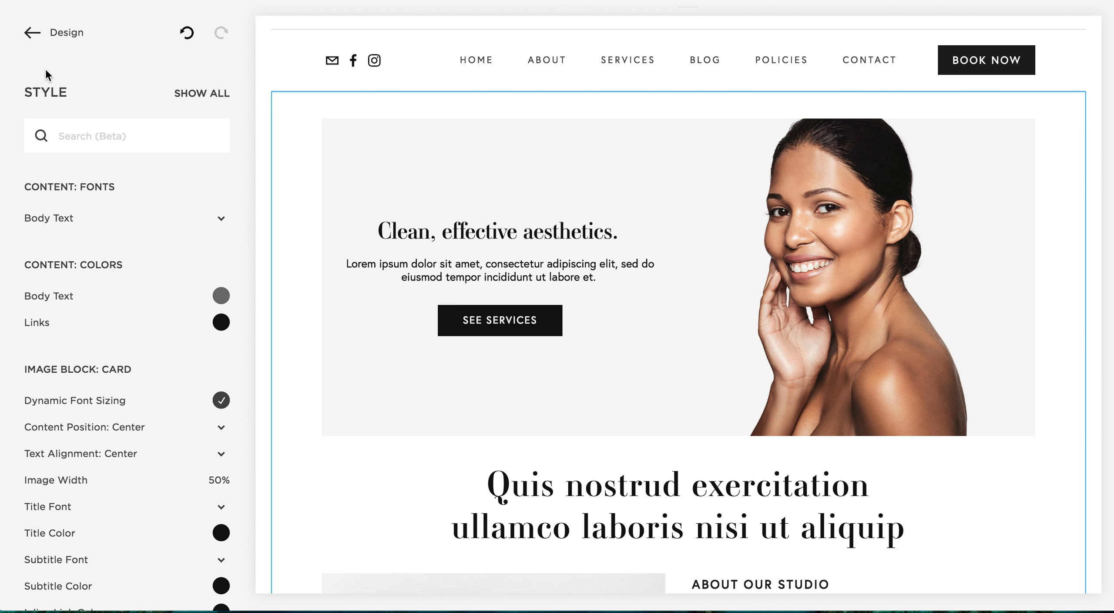
{"action": "left_click", "coordinate": [31, 32]}
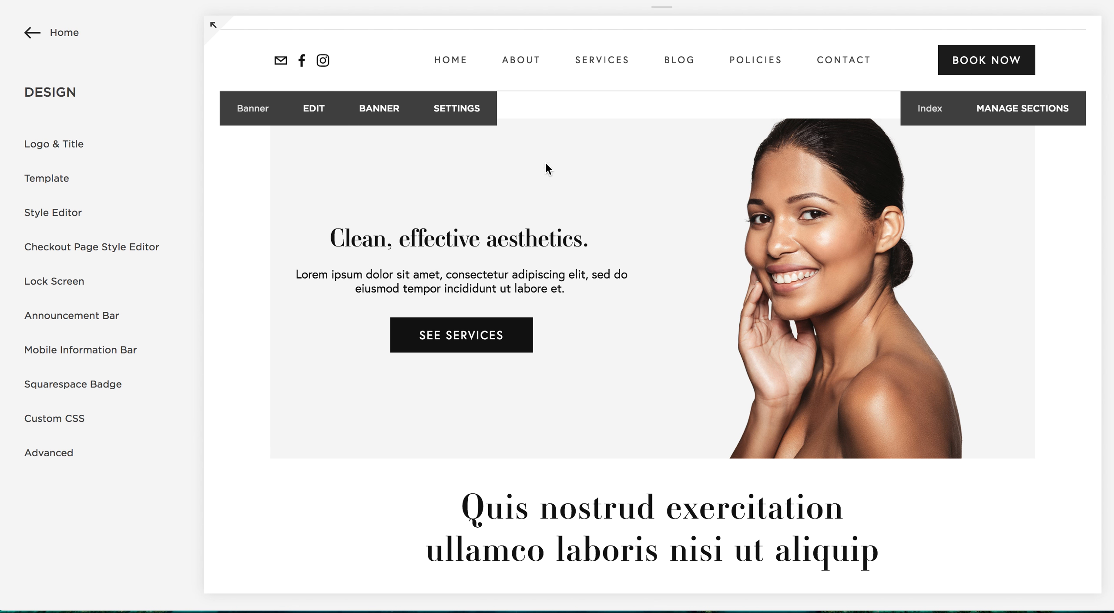
{"action": "scroll", "coordinate": [609, 274], "scroll_direction": "down", "scroll_amount": 5}
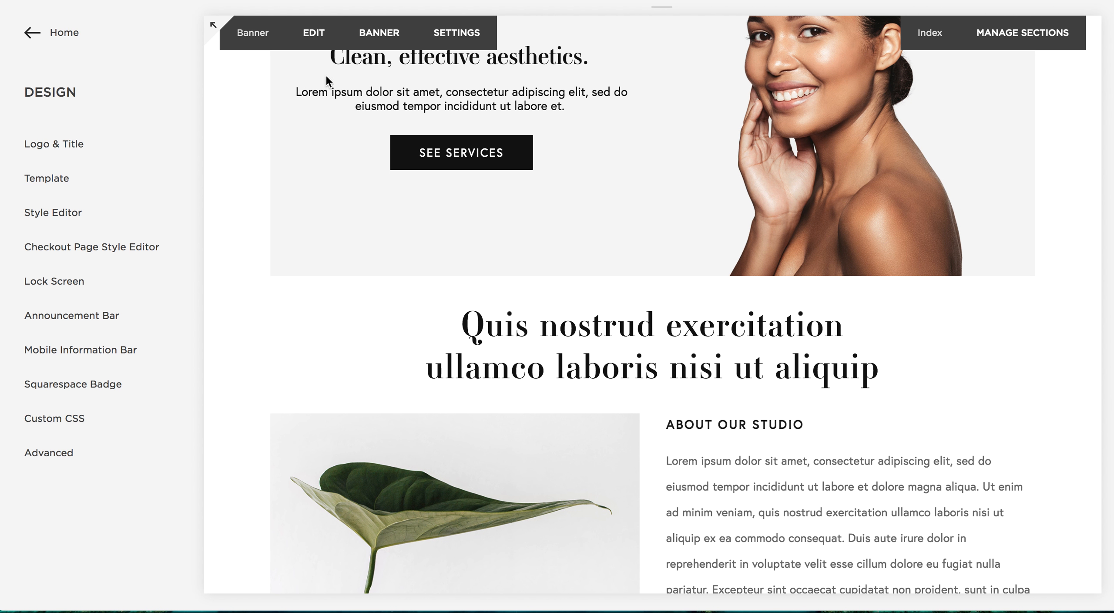
{"action": "left_click", "coordinate": [26, 32]}
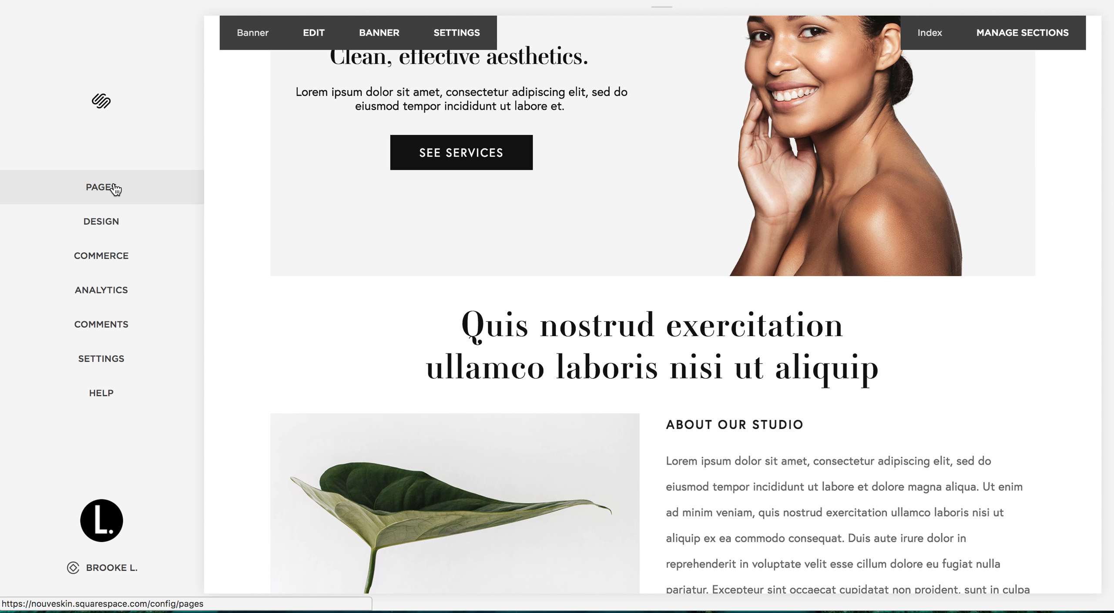
{"action": "left_click", "coordinate": [115, 189]}
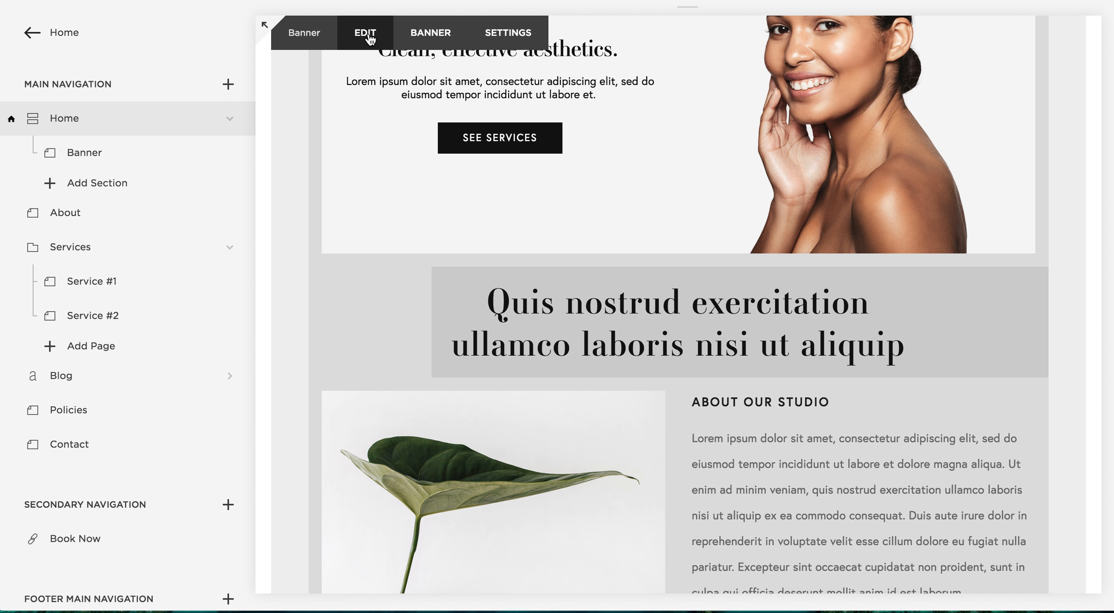
Open the Banner section for editing and select the whole "Quis nostrud exercitation ullamco laboris nisi ut aliquip" heading
{"action": "left_click", "coordinate": [367, 34]}
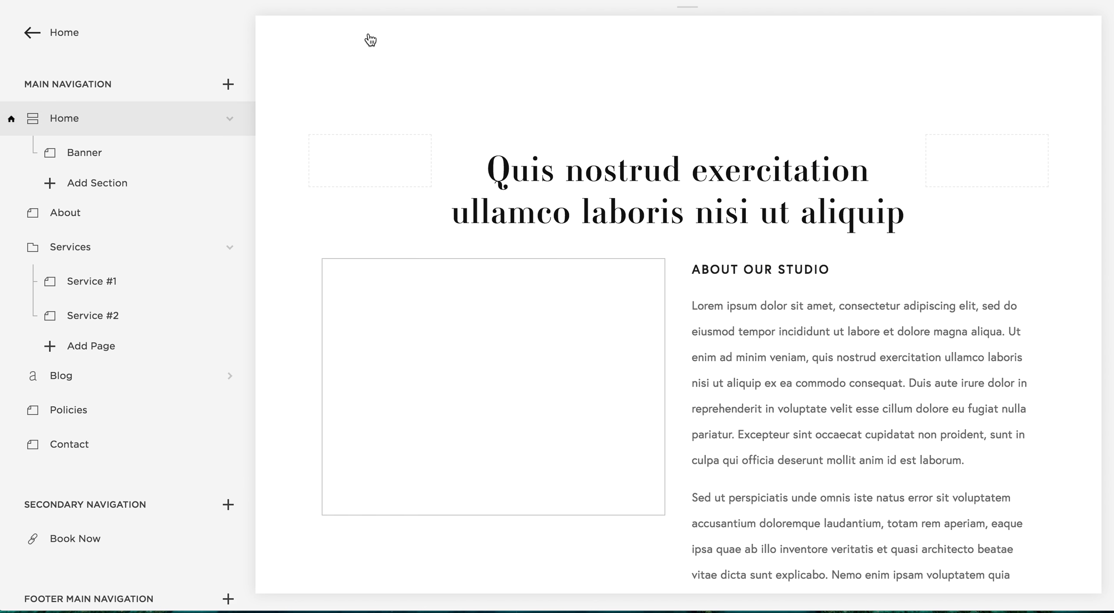
{"action": "scroll", "coordinate": [561, 279], "scroll_direction": "down", "scroll_amount": 6}
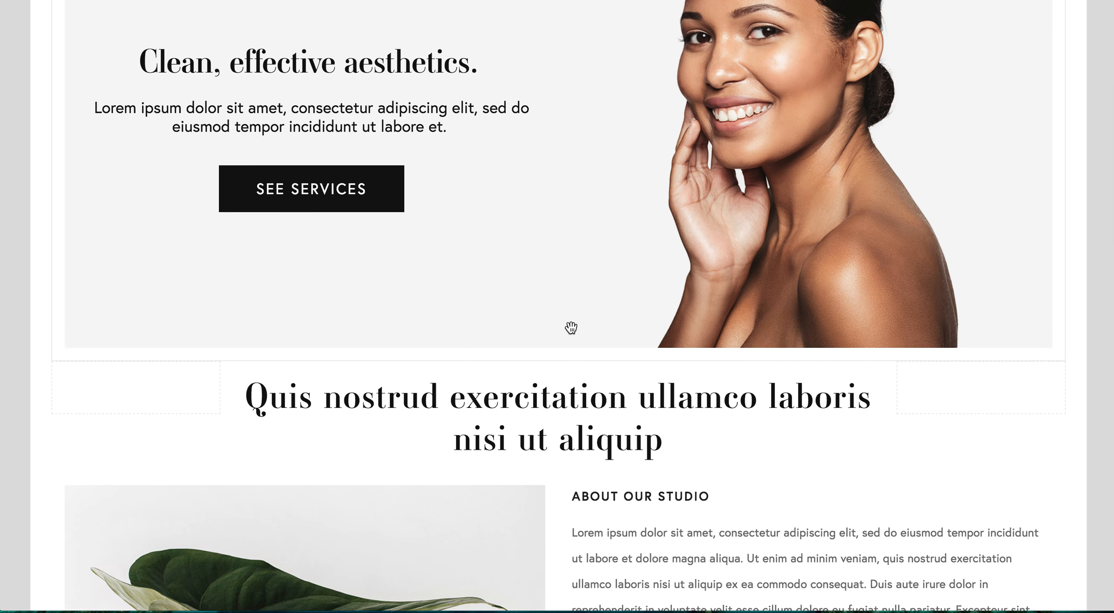
{"action": "left_click", "coordinate": [685, 401]}
{"action": "left_click_drag", "start_coordinate": [685, 401], "coordinate": [353, 368]}
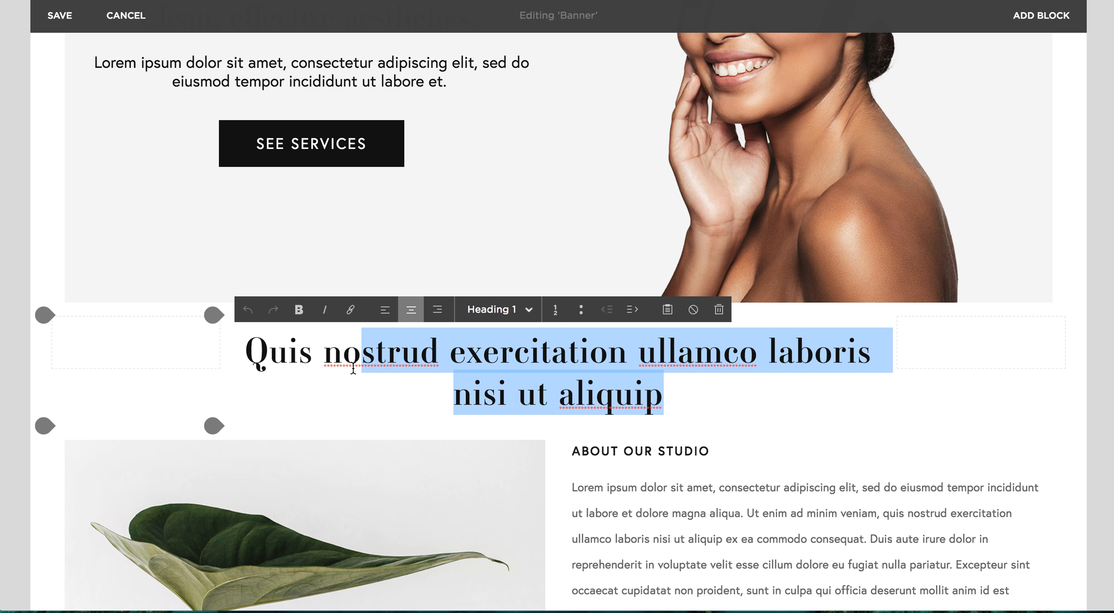
{"action": "left_click", "coordinate": [353, 368]}
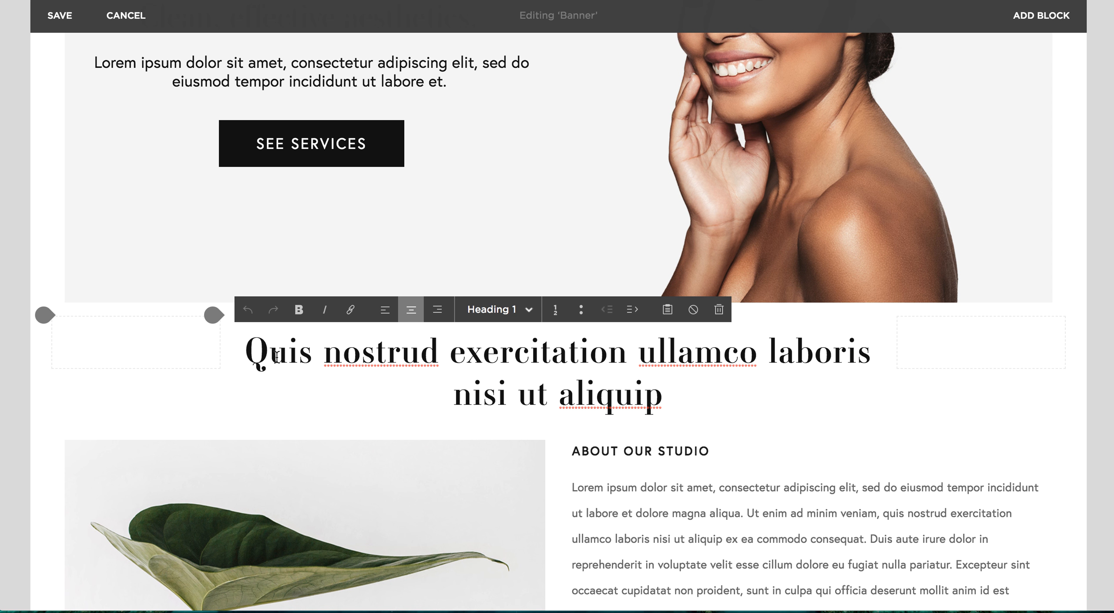
{"action": "left_click_drag", "start_coordinate": [248, 353], "coordinate": [722, 409]}
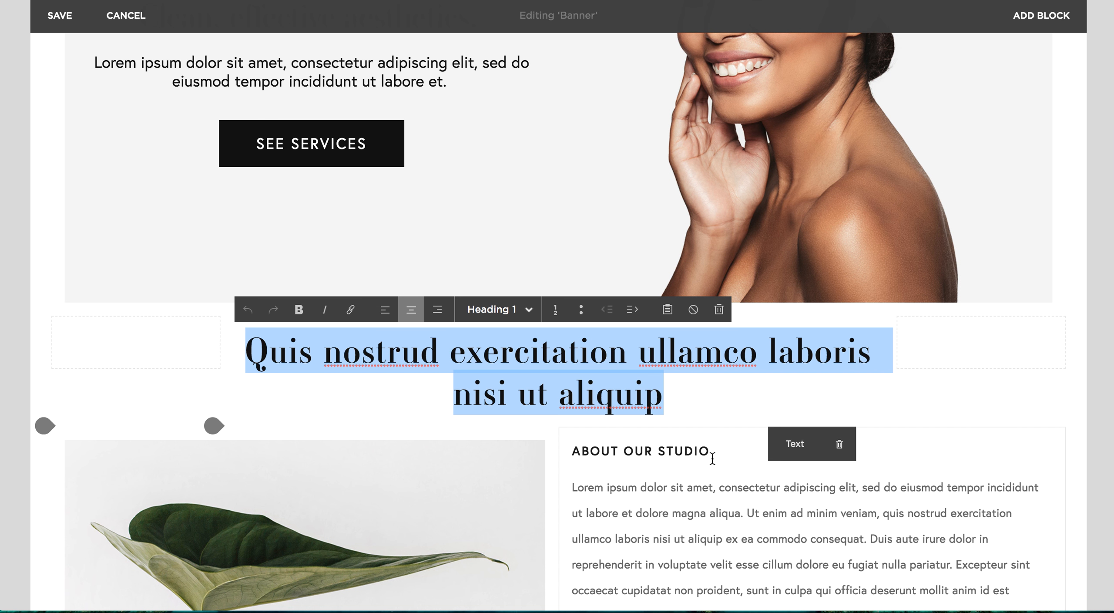
Open the settings of the leaf image beside About Our Studio, review its content options and apply them
{"action": "scroll", "coordinate": [712, 452], "scroll_direction": "down", "scroll_amount": 3}
{"action": "scroll", "coordinate": [711, 375], "scroll_direction": "down", "scroll_amount": 2}
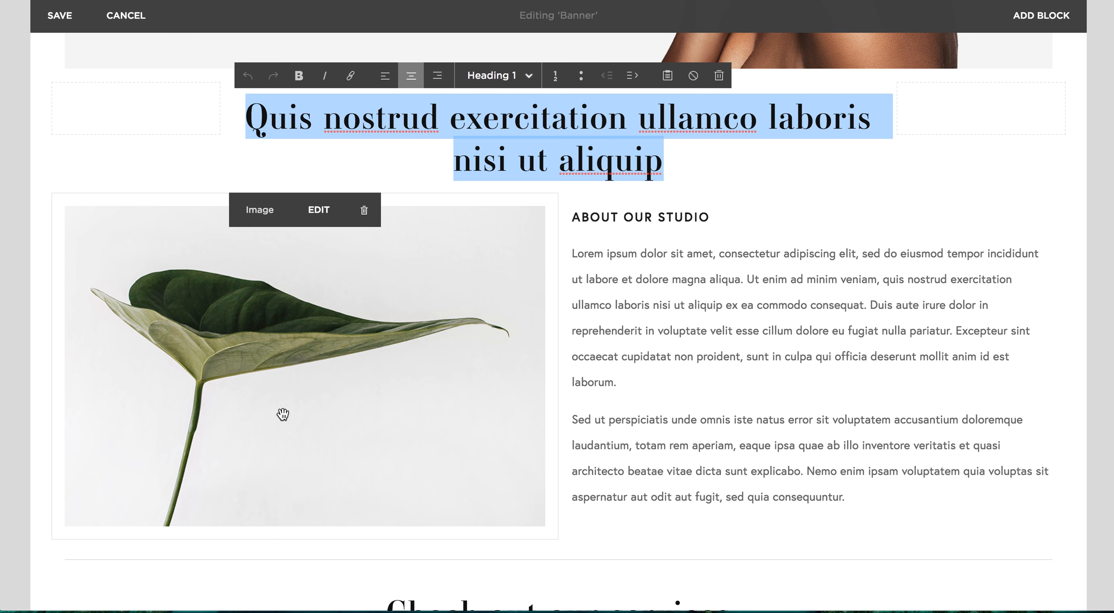
{"action": "left_click", "coordinate": [317, 217]}
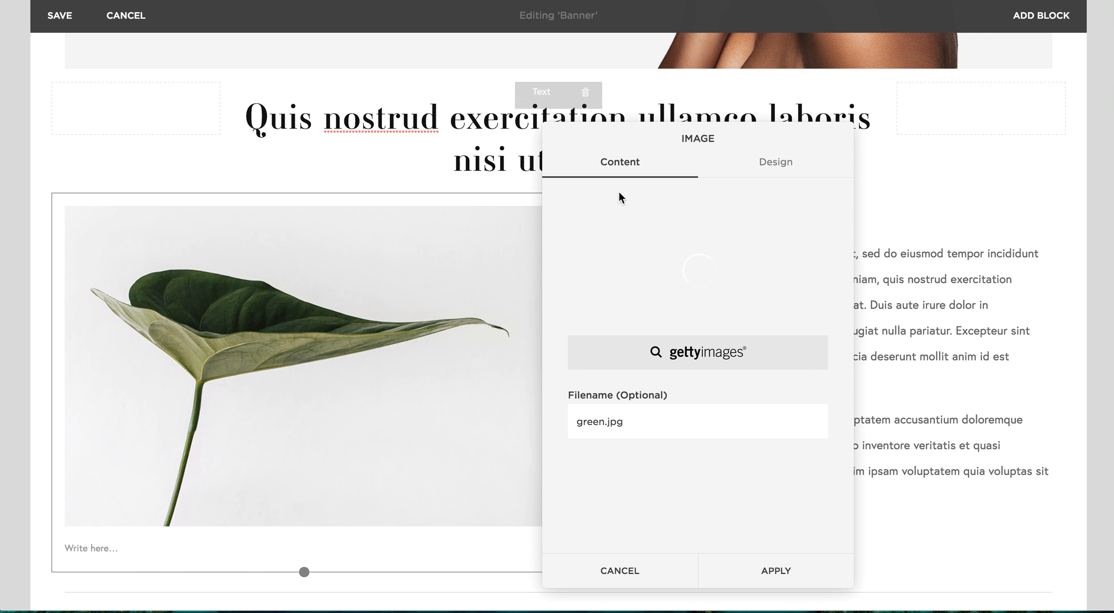
{"action": "mouse_move", "coordinate": [766, 278]}
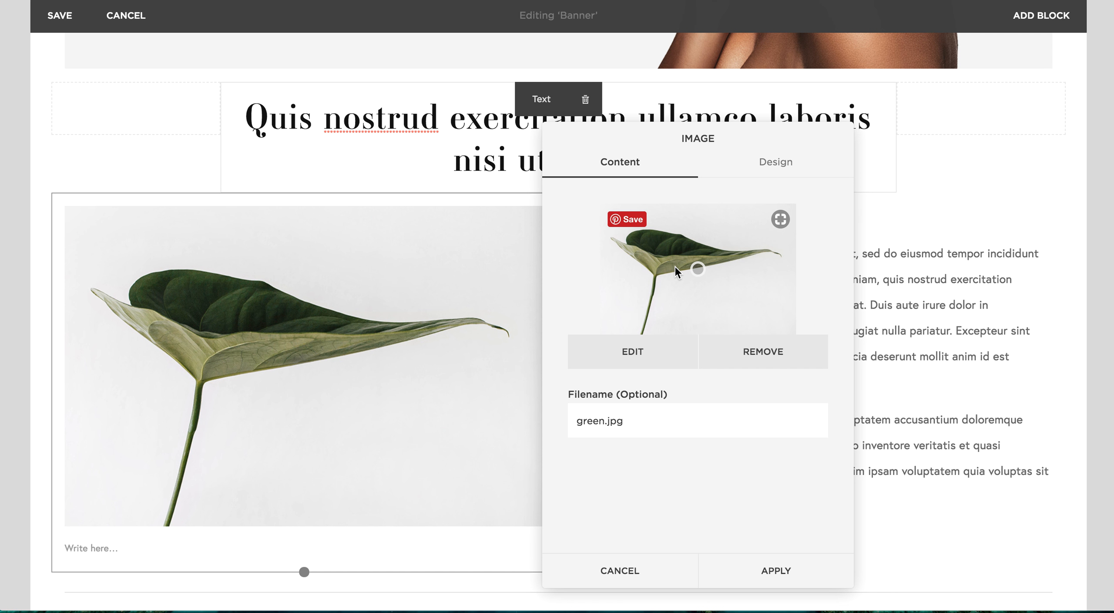
{"action": "left_click", "coordinate": [767, 567]}
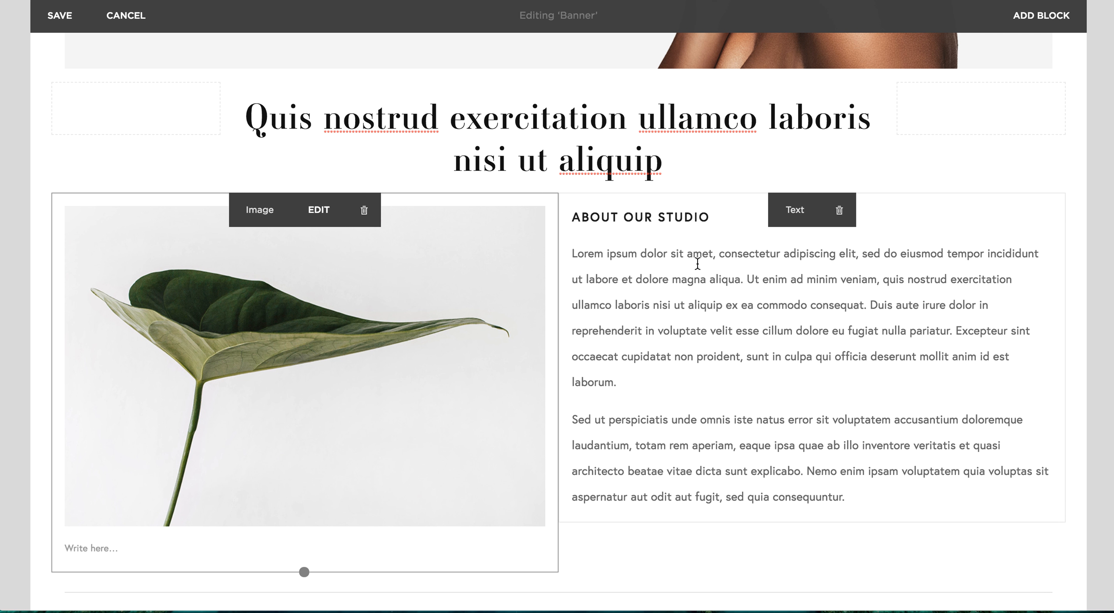
Select the "About Our Studio" heading text, then select both body paragraphs beneath it
{"action": "left_click", "coordinate": [576, 218]}
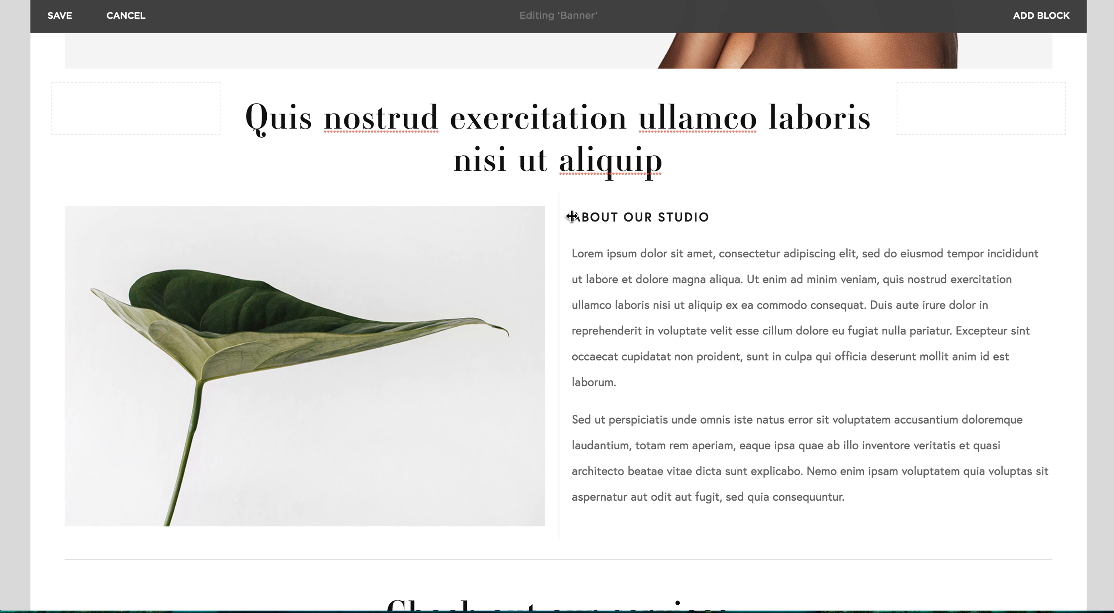
{"action": "left_click", "coordinate": [723, 220]}
{"action": "left_click_drag", "start_coordinate": [722, 220], "coordinate": [570, 208]}
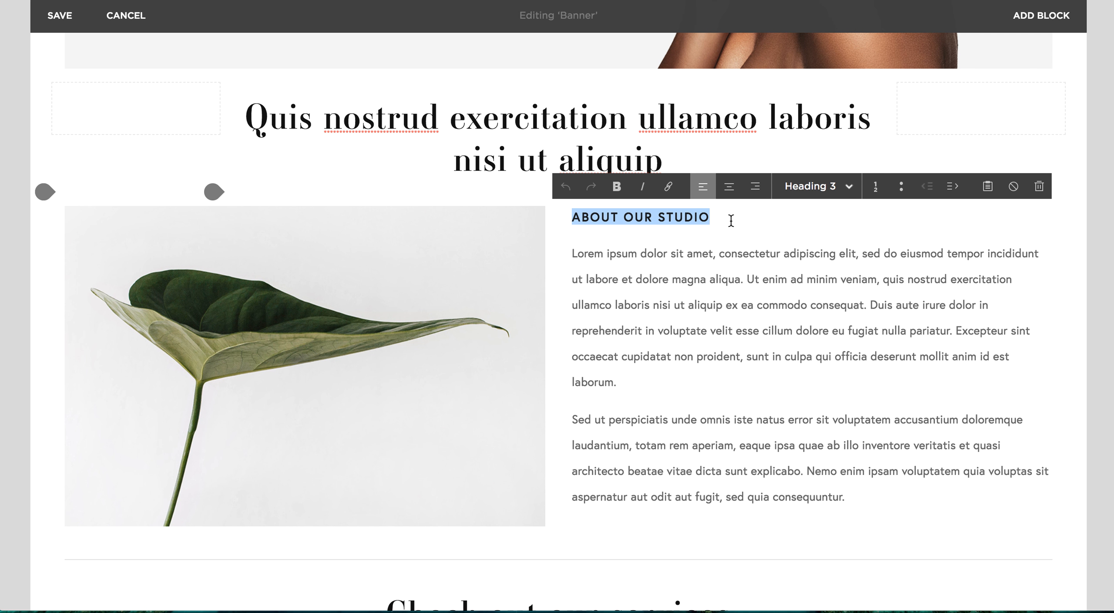
{"action": "left_click", "coordinate": [719, 215]}
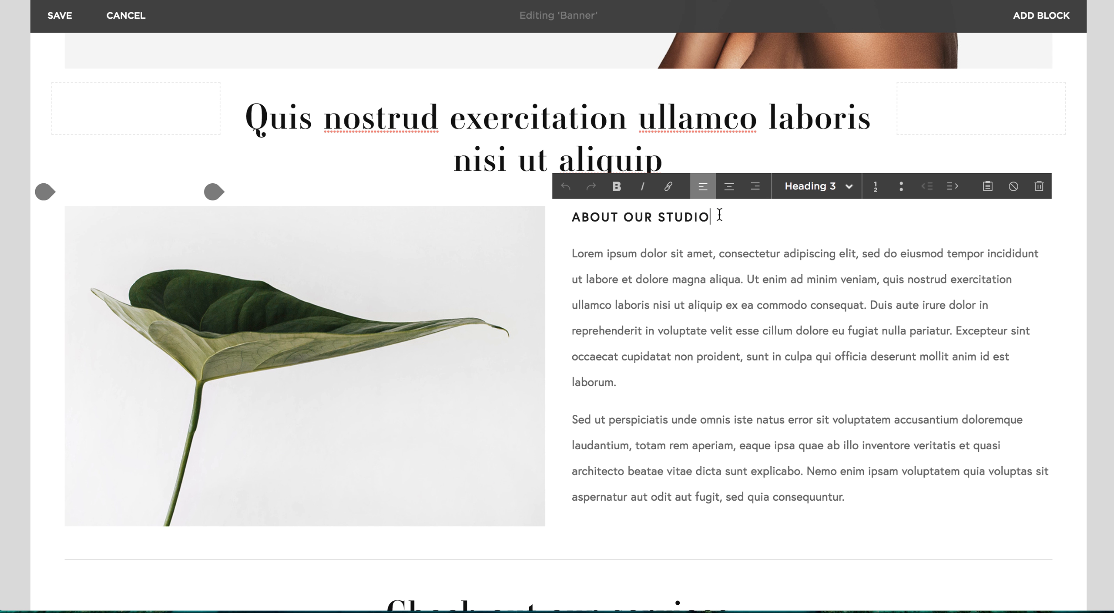
{"action": "left_click", "coordinate": [574, 252]}
{"action": "left_click_drag", "start_coordinate": [575, 252], "coordinate": [852, 502]}
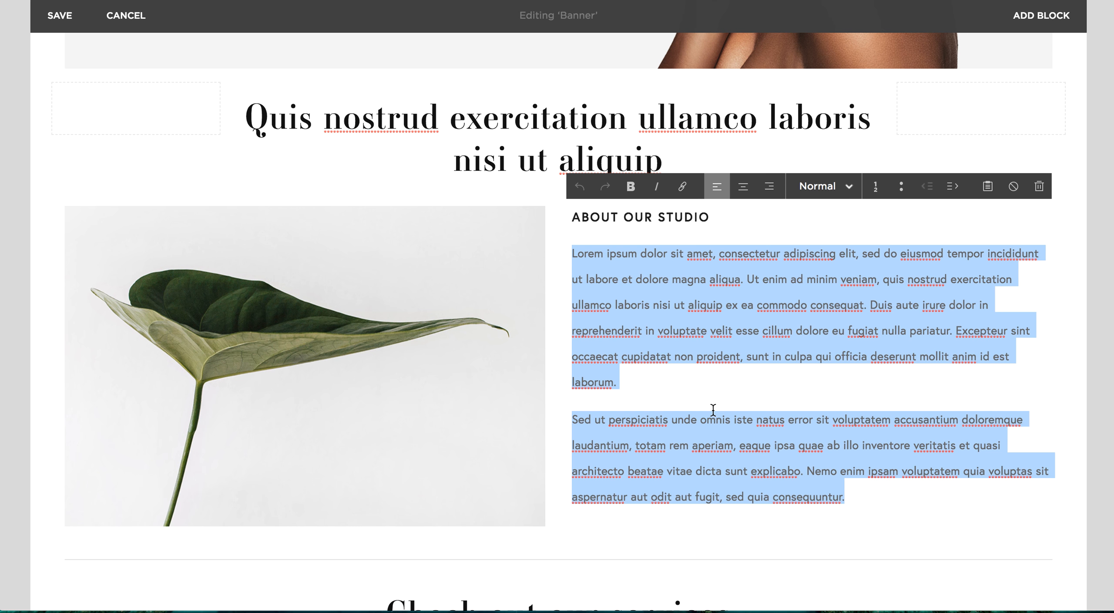
Select the "Check out our services" heading and examine its subheading and the three link images below
{"action": "scroll", "coordinate": [714, 409], "scroll_direction": "down", "scroll_amount": 9}
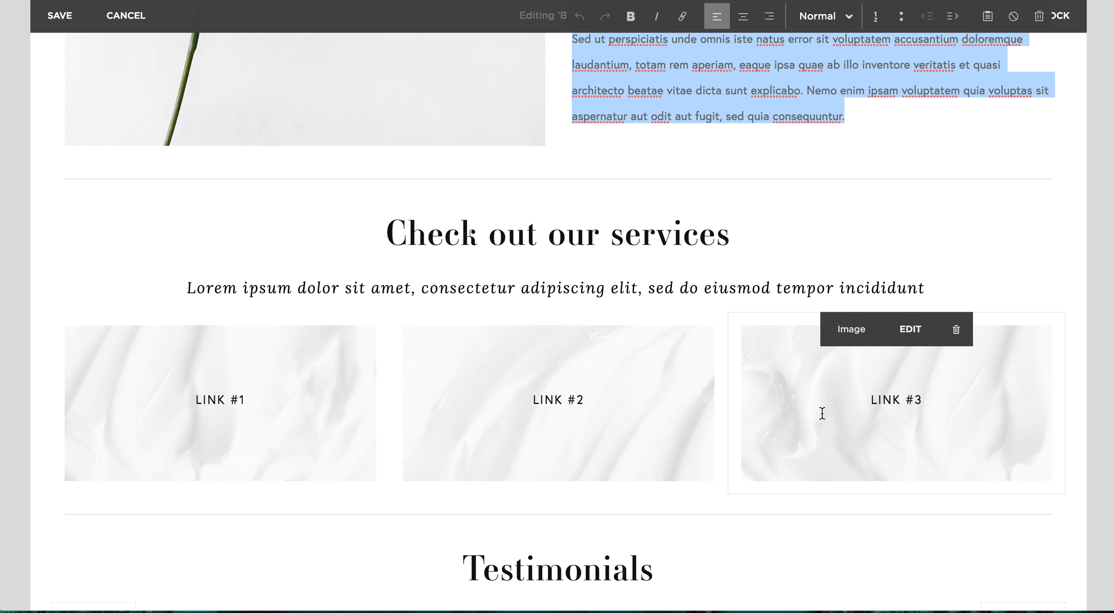
{"action": "left_click_drag", "start_coordinate": [738, 235], "coordinate": [344, 229]}
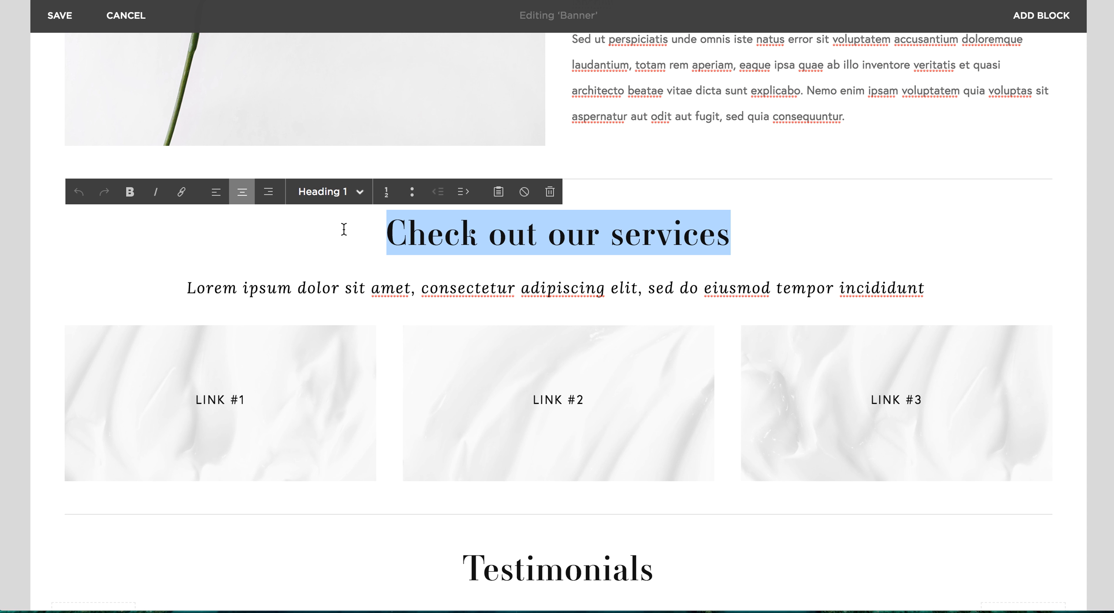
{"action": "left_click", "coordinate": [741, 257]}
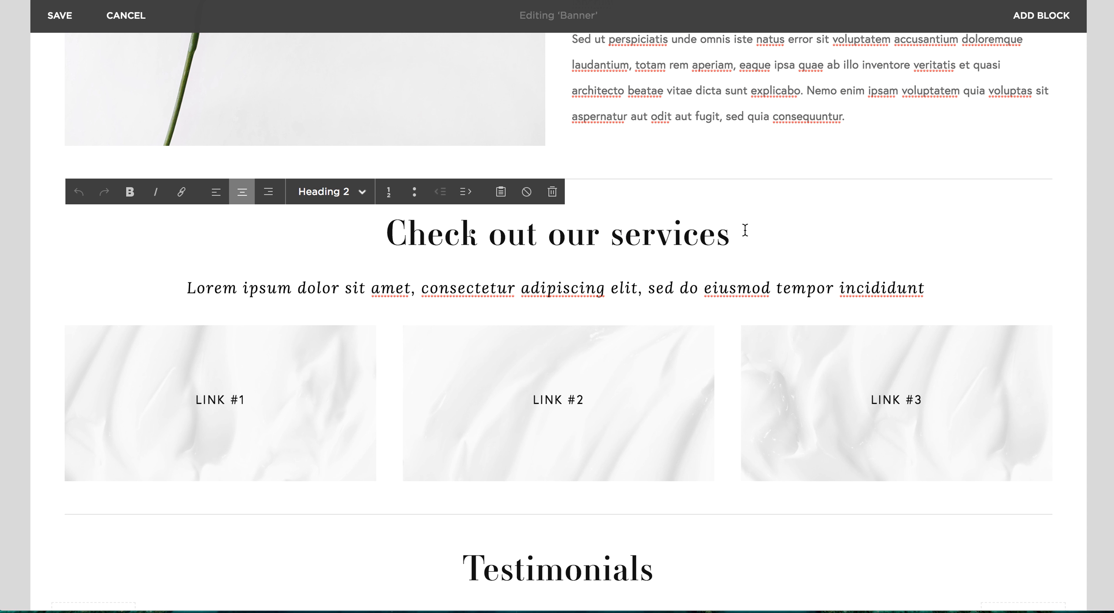
{"action": "mouse_move", "coordinate": [219, 369]}
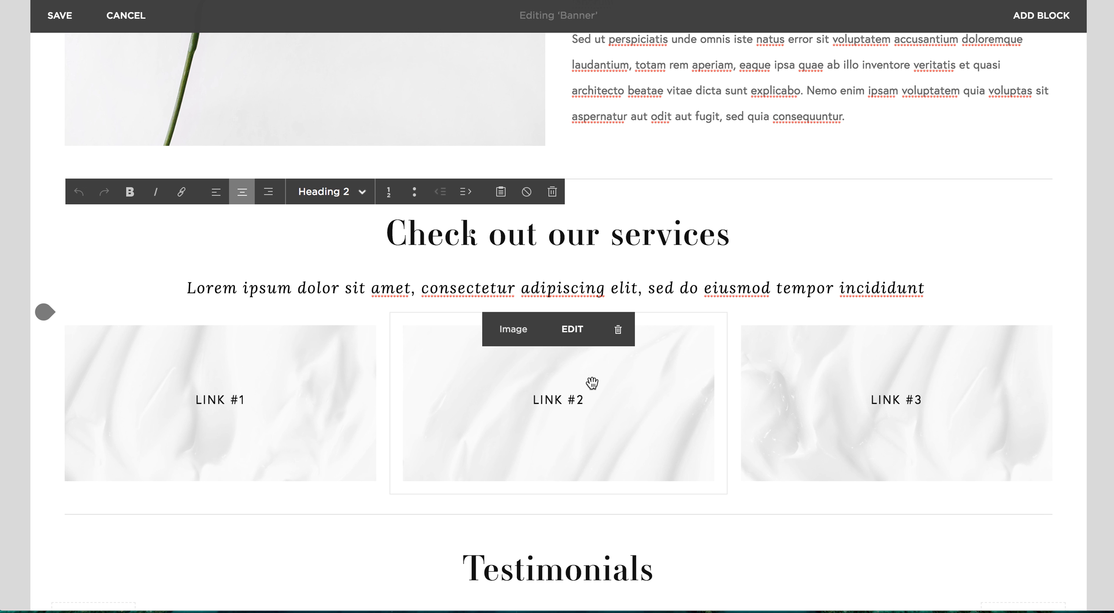
{"action": "mouse_move", "coordinate": [910, 397]}
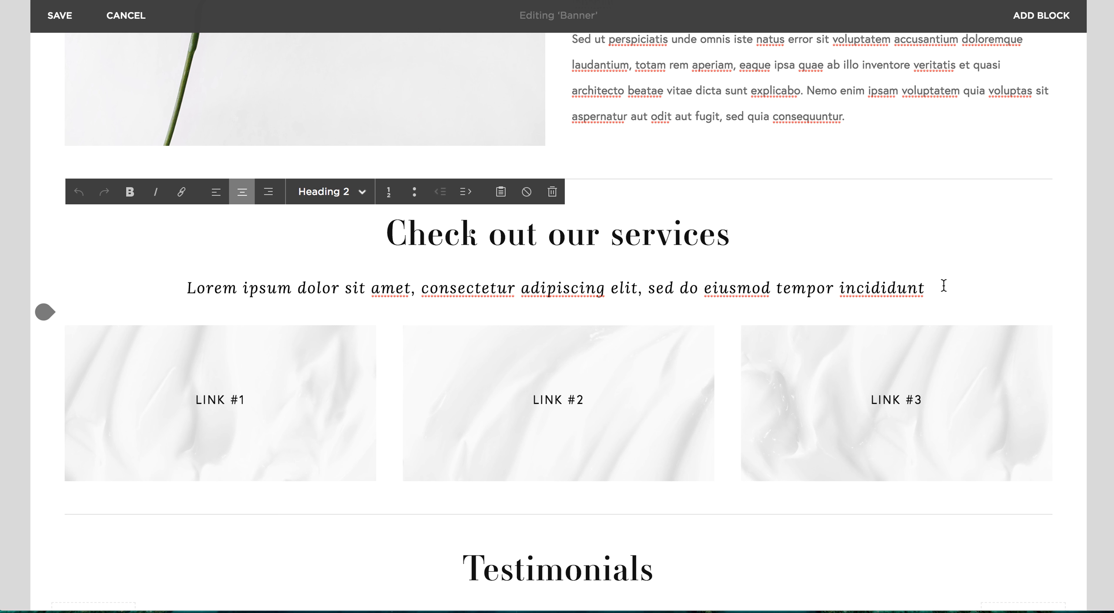
{"action": "mouse_move", "coordinate": [129, 385]}
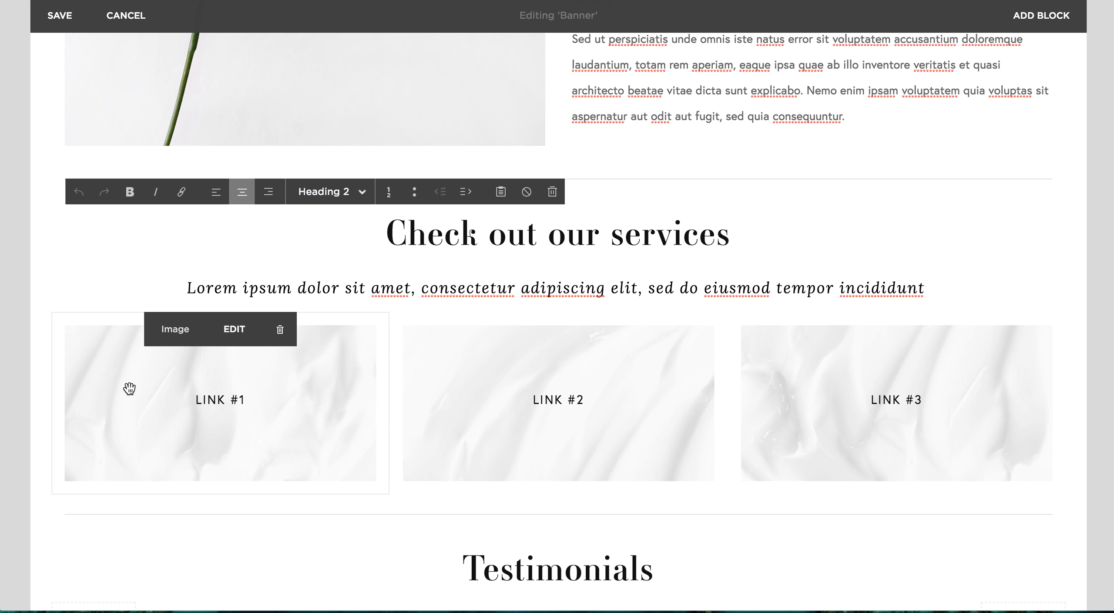
Open the settings of the first service image and change its "LINK #1" caption to "FACIALS"
{"action": "left_click", "coordinate": [234, 331]}
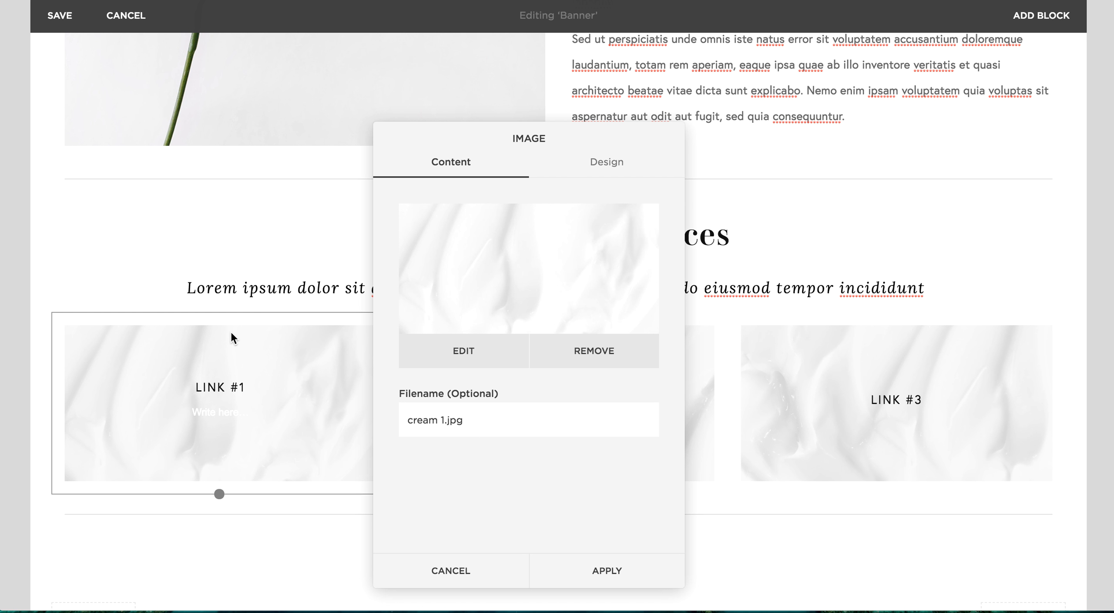
{"action": "left_click_drag", "start_coordinate": [245, 387], "coordinate": [193, 387]}
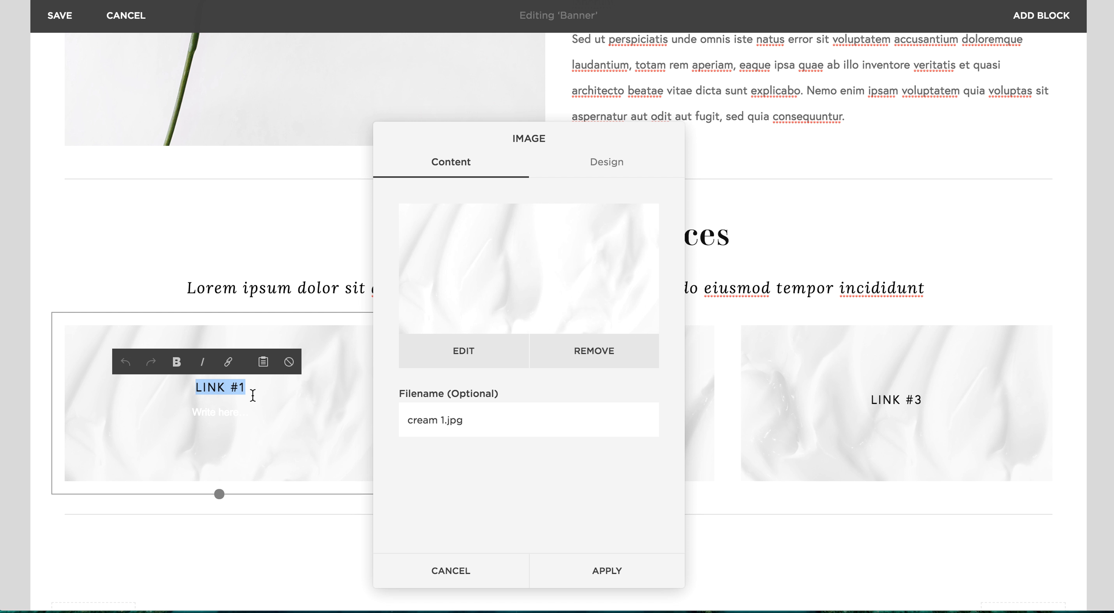
{"action": "type", "text": "FAX"}
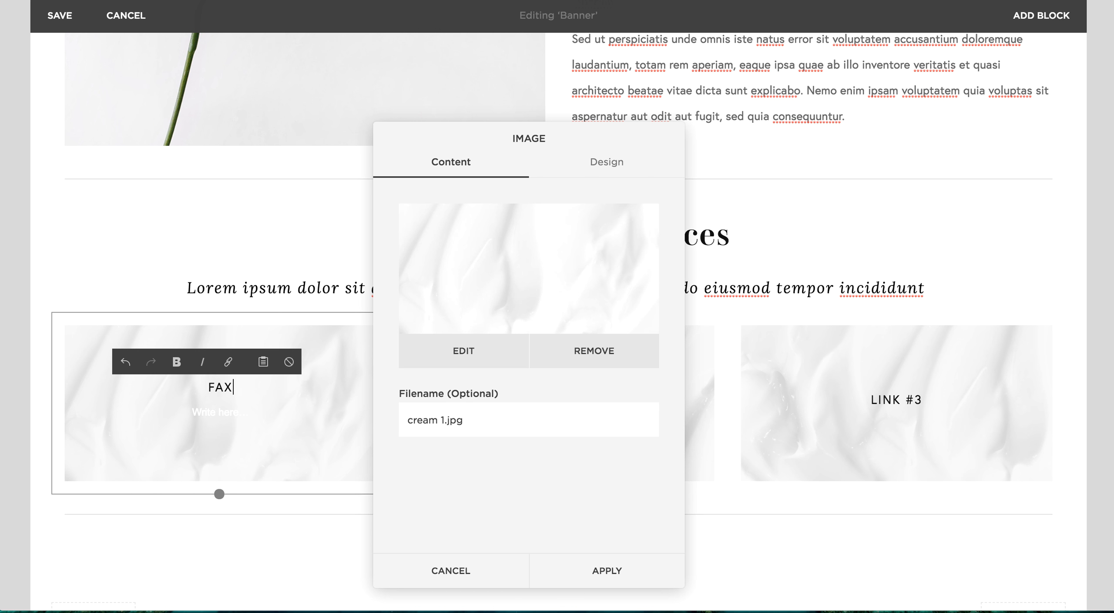
{"action": "key", "text": "BackSpace"}
{"action": "type", "text": "CIAL"}
{"action": "type", "text": "S"}
{"action": "left_click_drag", "start_coordinate": [269, 387], "coordinate": [167, 382]}
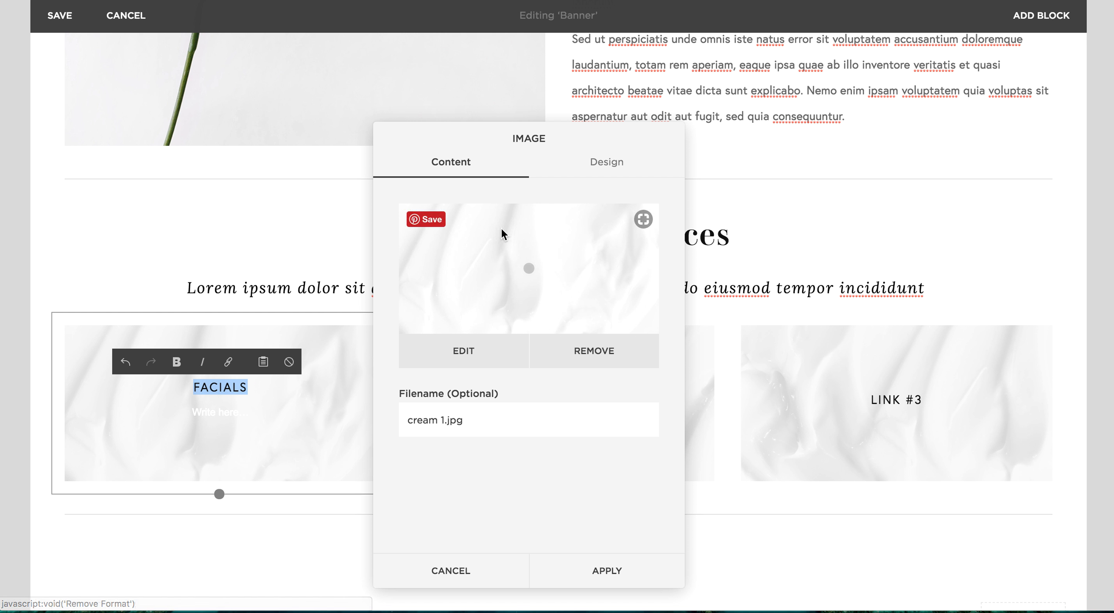
In the first service image's design settings, try the Button link option and set Image Link to On Image
{"action": "left_click", "coordinate": [613, 172]}
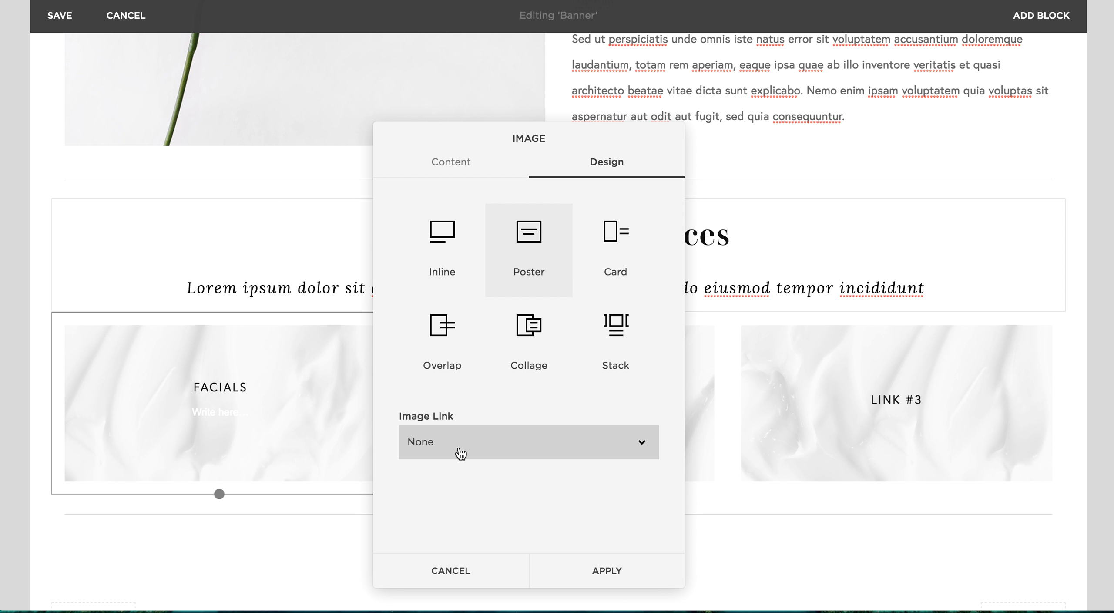
{"action": "left_click", "coordinate": [444, 448]}
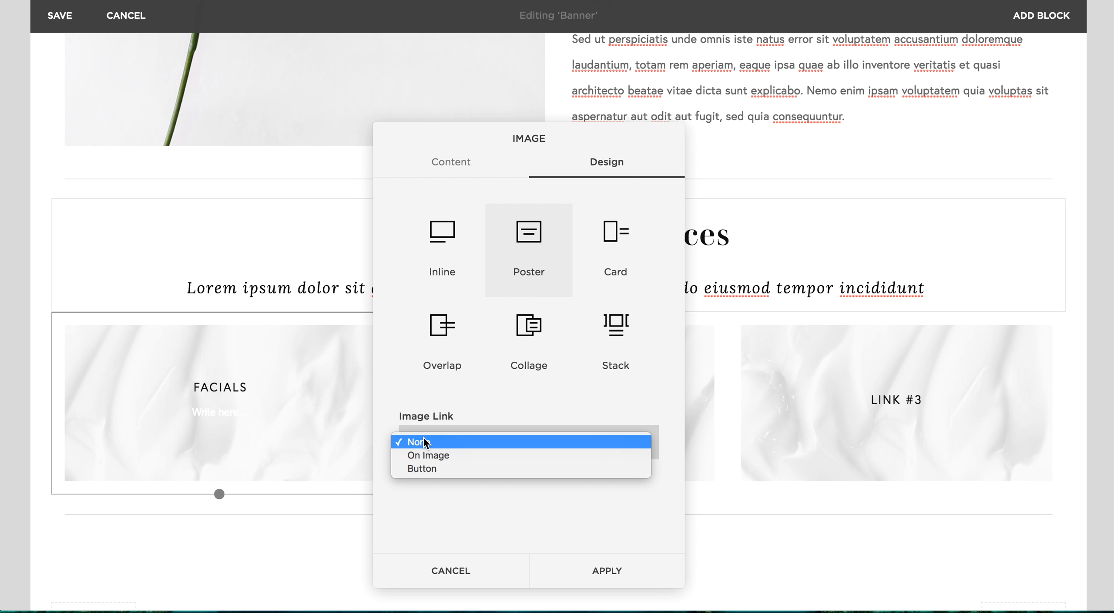
{"action": "left_click", "coordinate": [430, 469]}
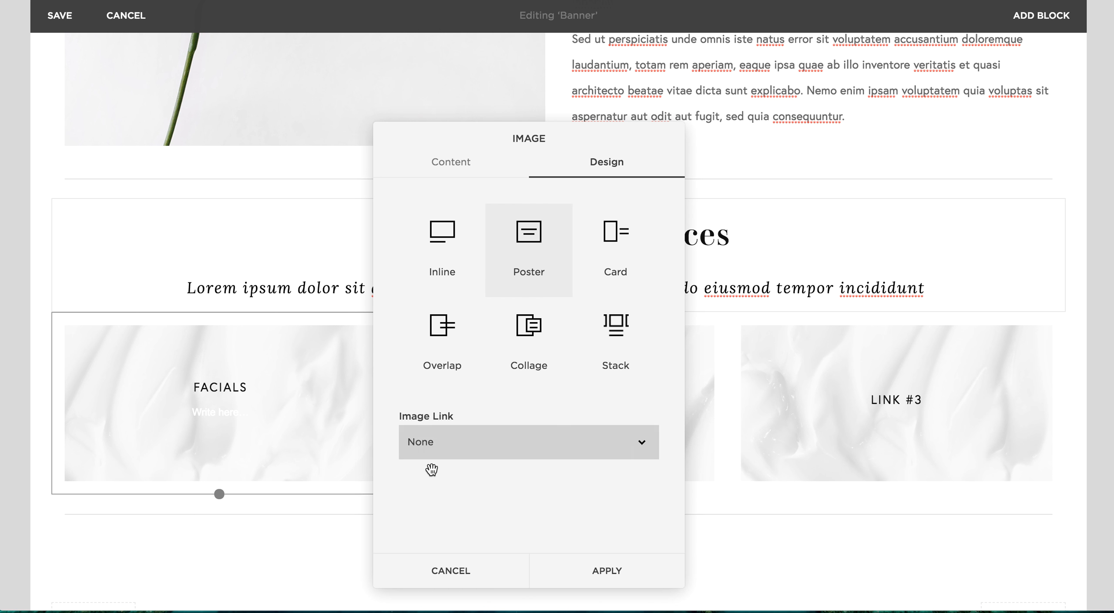
{"action": "left_click", "coordinate": [478, 457]}
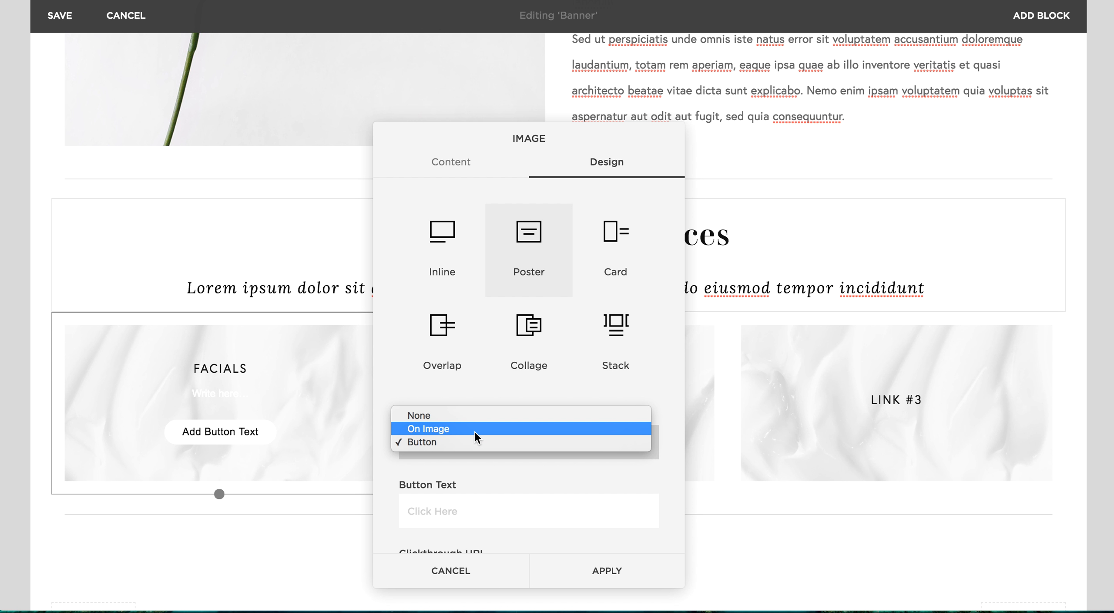
{"action": "left_click", "coordinate": [475, 432]}
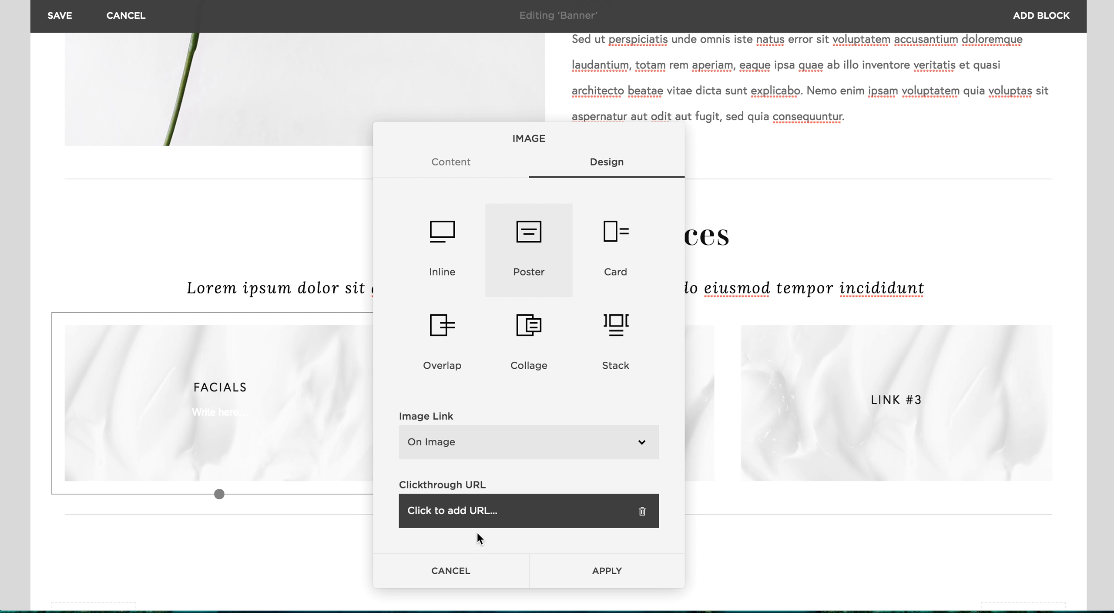
Browse the site content for the image's clickthrough URL down to the service pages and apply the image settings
{"action": "left_click", "coordinate": [478, 512]}
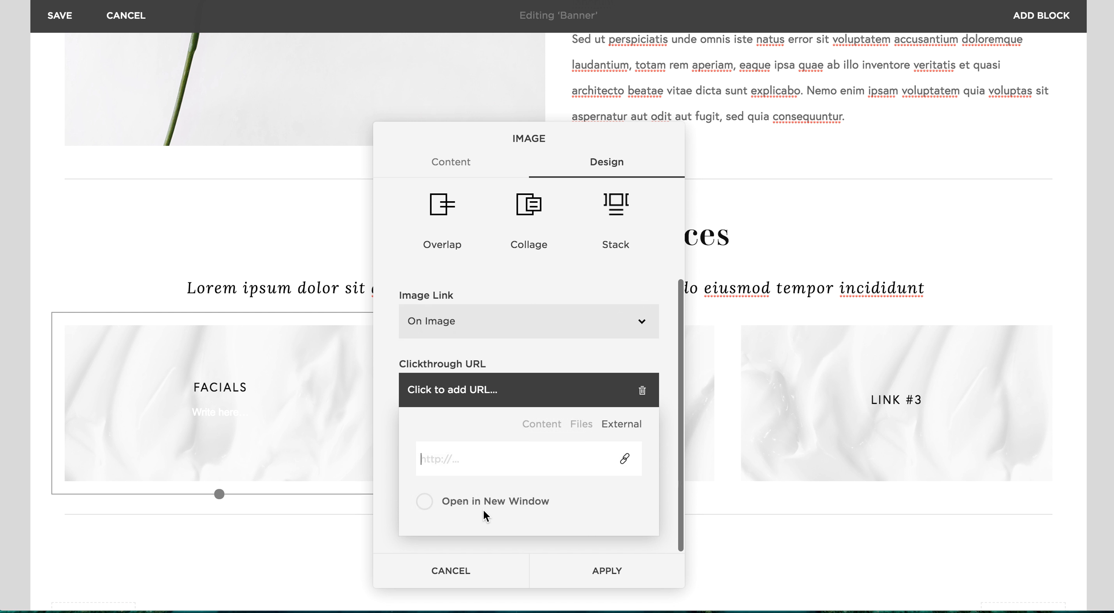
{"action": "left_click", "coordinate": [542, 423]}
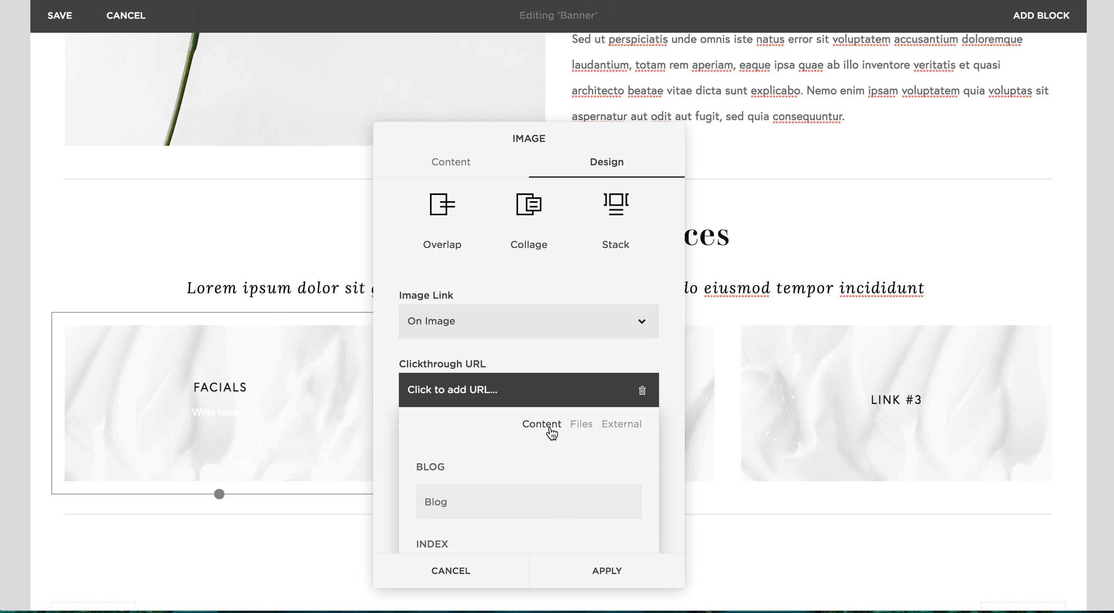
{"action": "scroll", "coordinate": [552, 433], "scroll_direction": "down", "scroll_amount": 2}
{"action": "scroll", "coordinate": [531, 492], "scroll_direction": "down", "scroll_amount": 5}
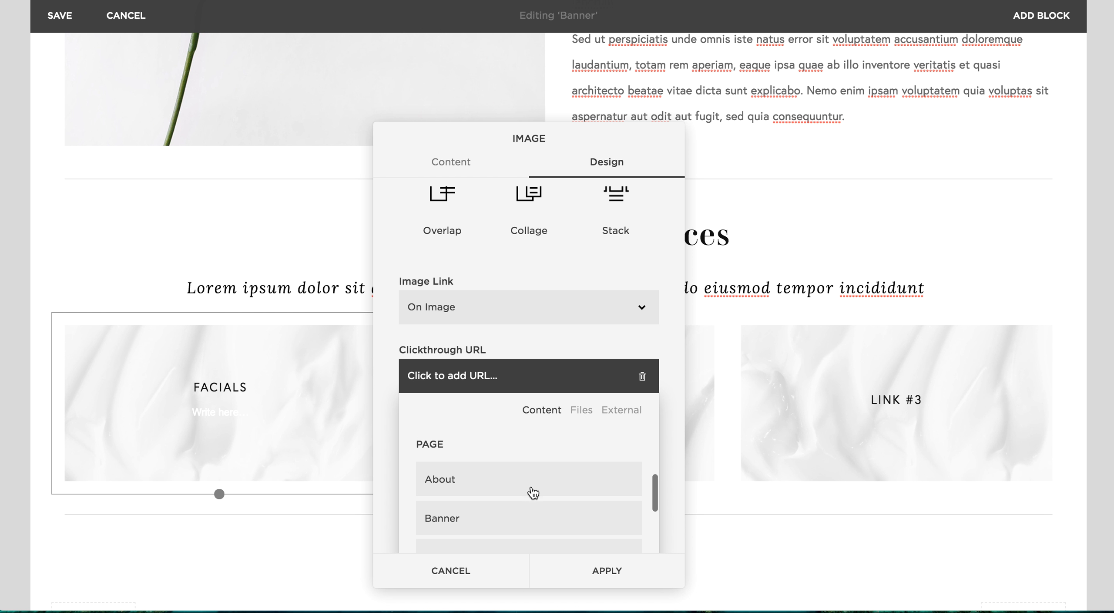
{"action": "scroll", "coordinate": [532, 493], "scroll_direction": "down", "scroll_amount": 2}
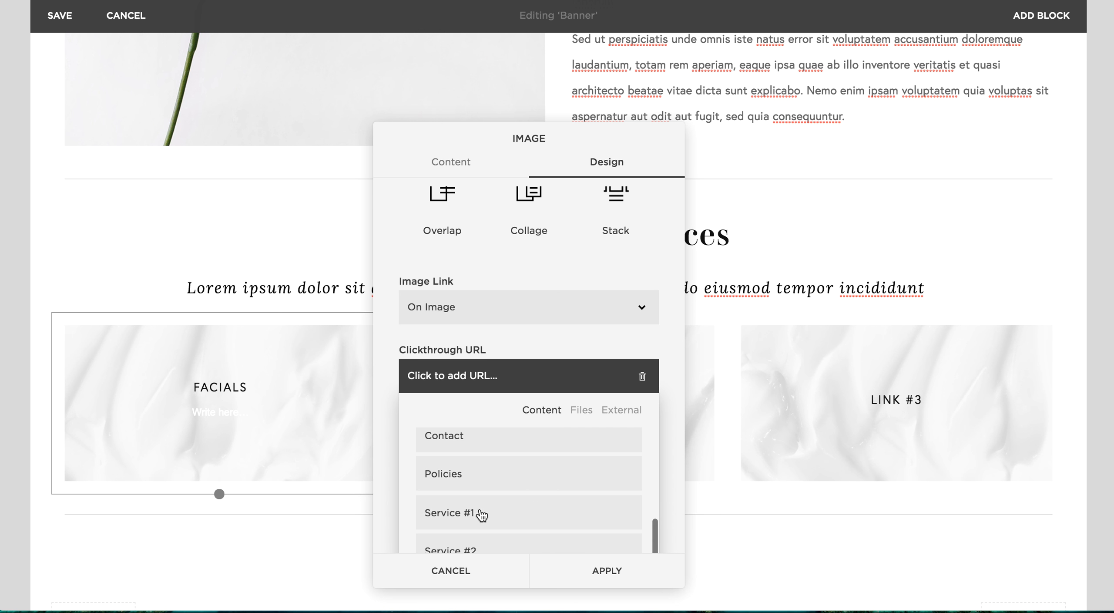
{"action": "left_click", "coordinate": [608, 571]}
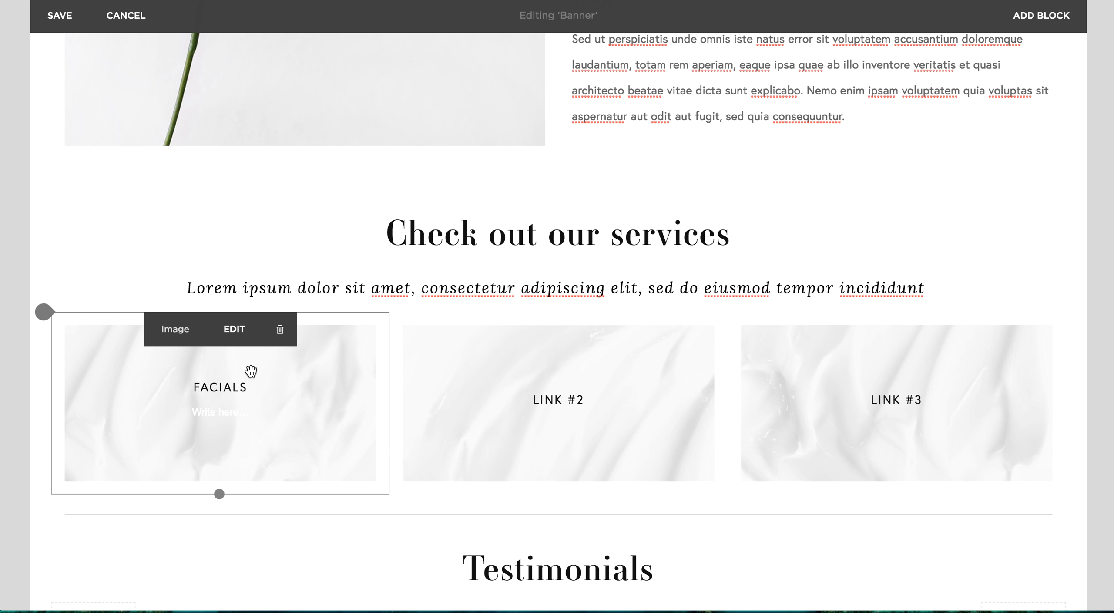
Change the first service image's caption back to "LINK #1" and save the section
{"action": "left_click_drag", "start_coordinate": [256, 386], "coordinate": [154, 384]}
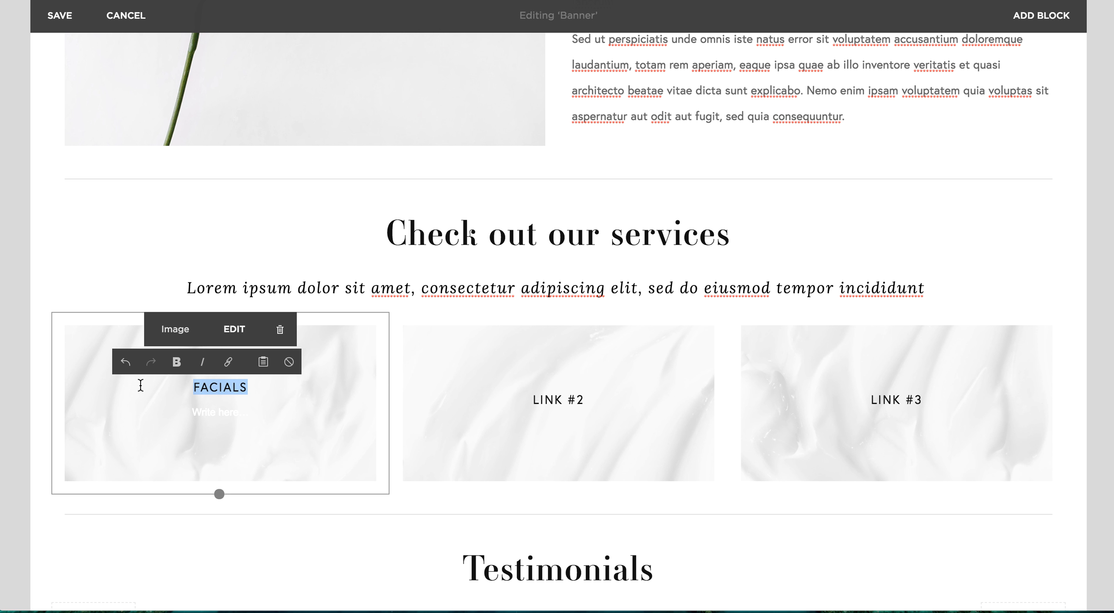
{"action": "type", "text": "LINK"}
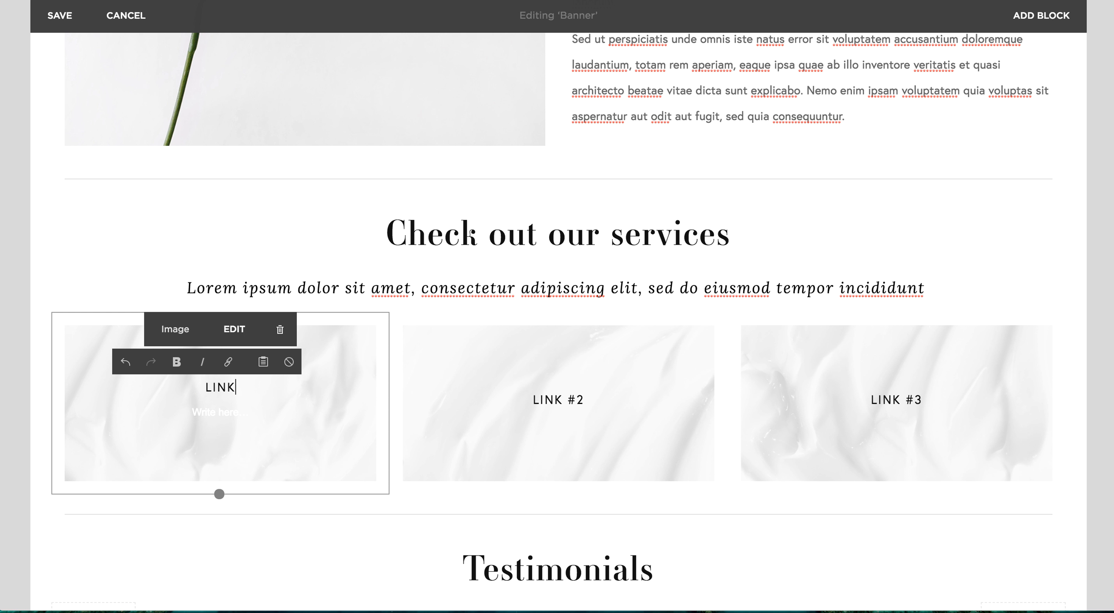
{"action": "type", "text": " #1"}
{"action": "left_click", "coordinate": [68, 28]}
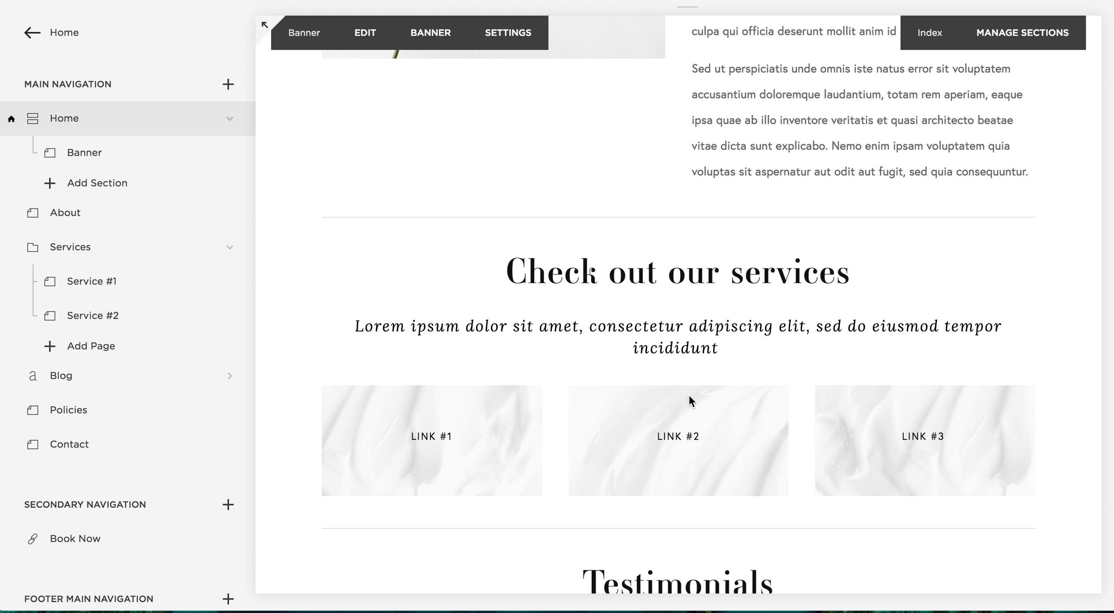
Reopen the Banner section for editing and select the "Testimonials" heading text
{"action": "scroll", "coordinate": [904, 432], "scroll_direction": "down", "scroll_amount": 5}
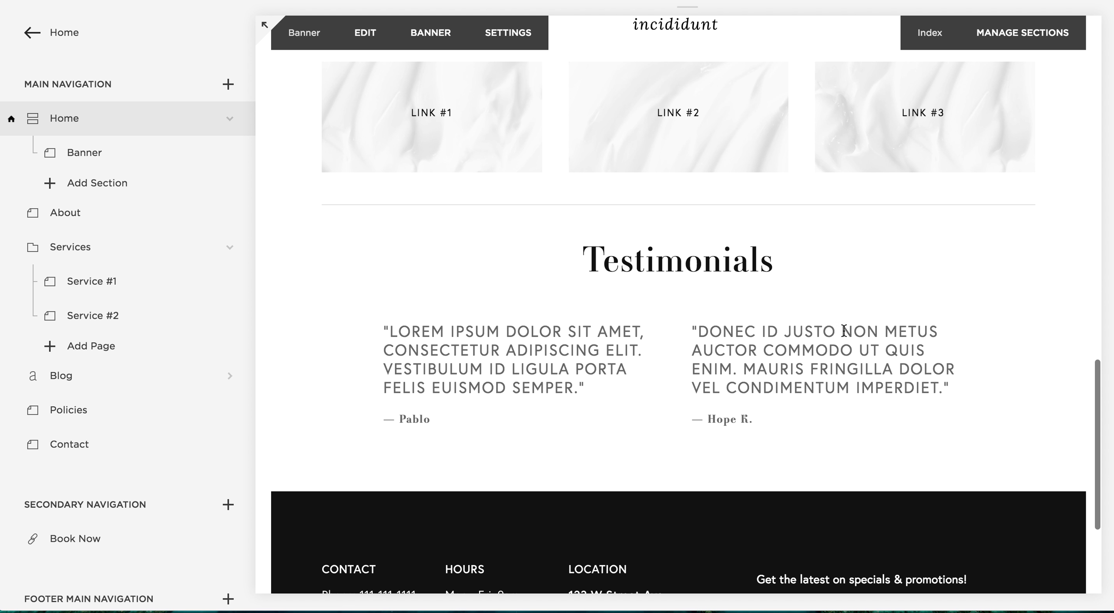
{"action": "left_click", "coordinate": [361, 32]}
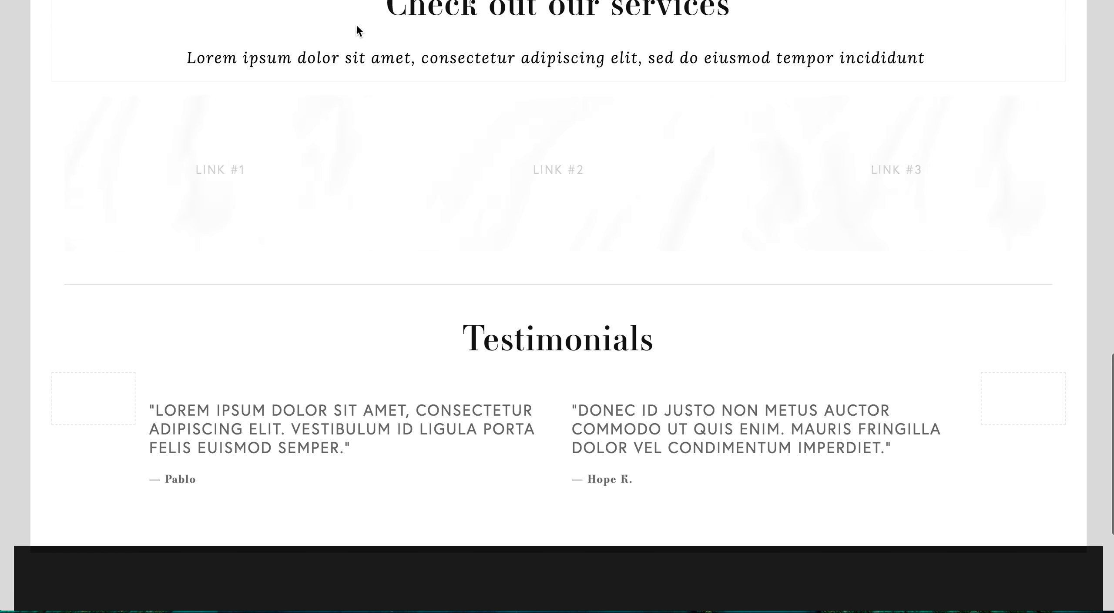
{"action": "mouse_move", "coordinate": [504, 396]}
{"action": "scroll", "coordinate": [503, 396], "scroll_direction": "down", "scroll_amount": 3}
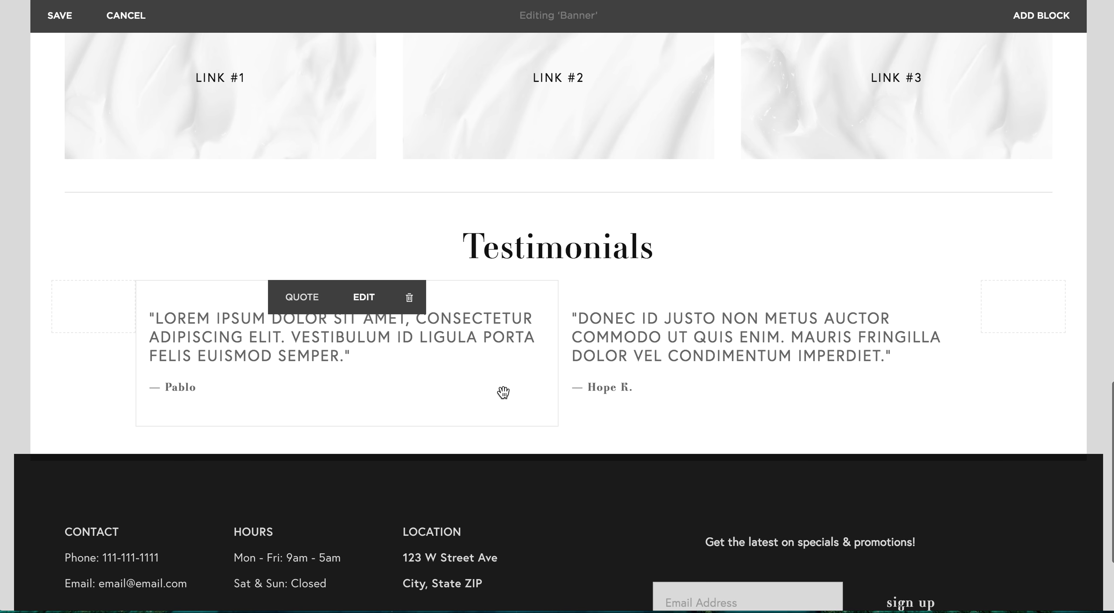
{"action": "mouse_move", "coordinate": [561, 247]}
{"action": "left_click_drag", "start_coordinate": [657, 250], "coordinate": [463, 251]}
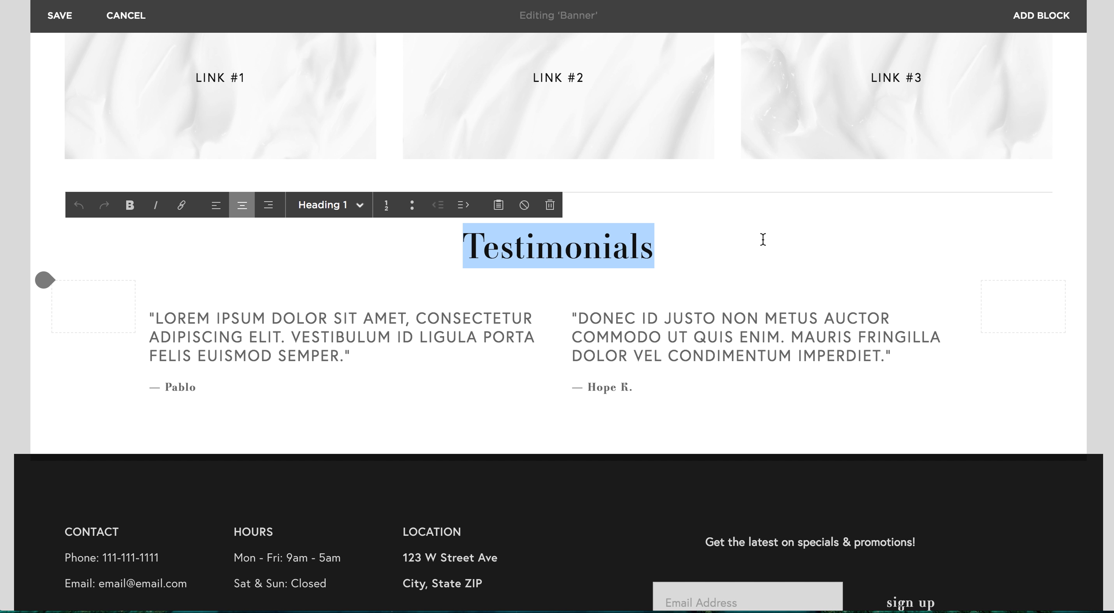
Open the first testimonial's quote editor to view the quote and source fields, and apply it without entering text
{"action": "mouse_move", "coordinate": [363, 340]}
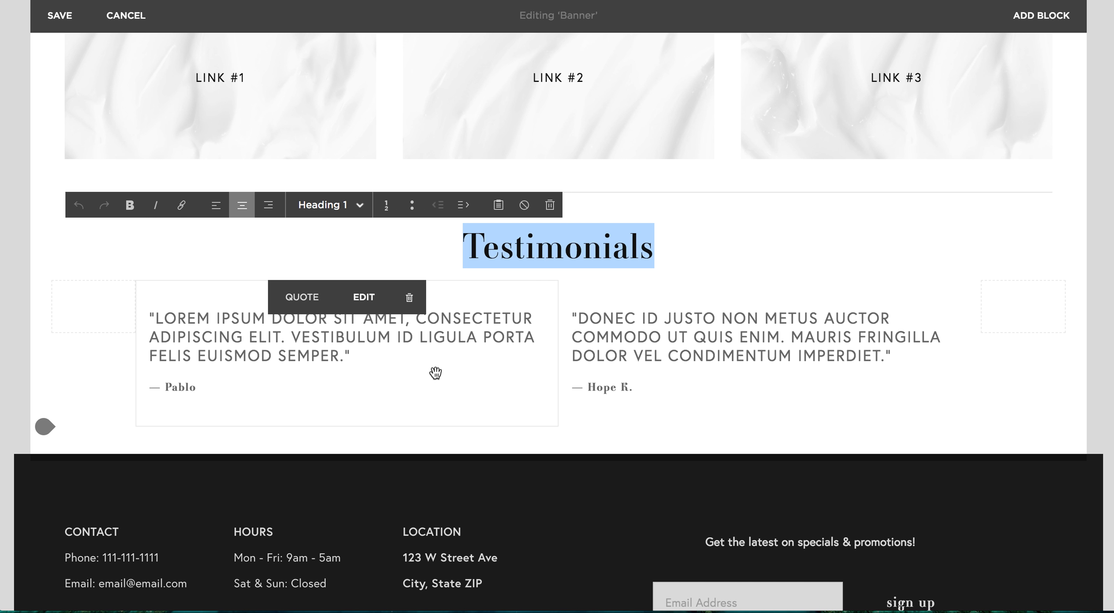
{"action": "left_click", "coordinate": [364, 297]}
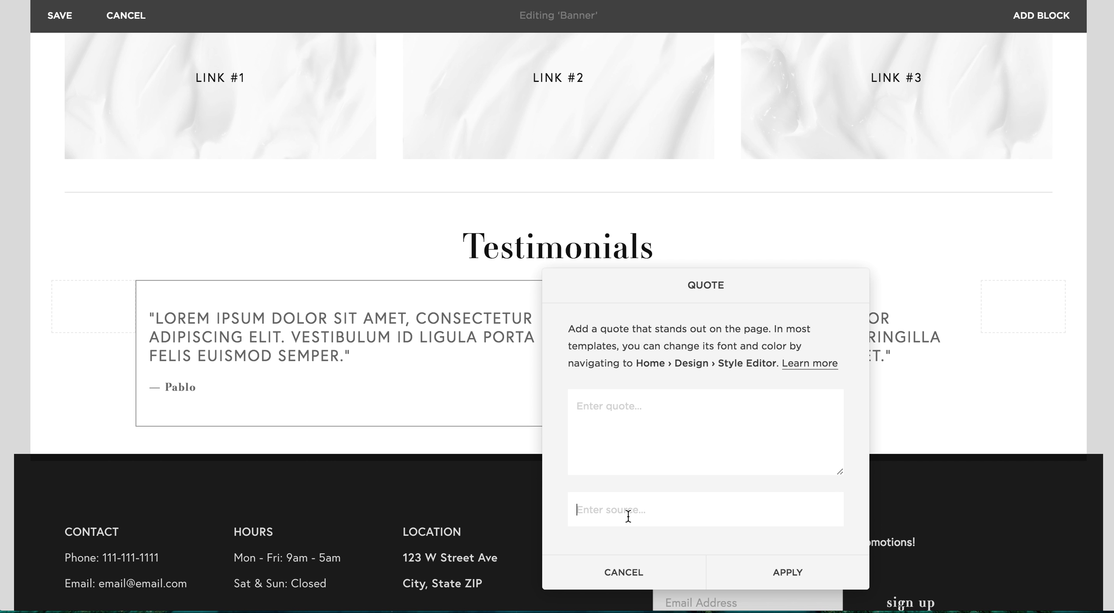
{"action": "left_click", "coordinate": [811, 582]}
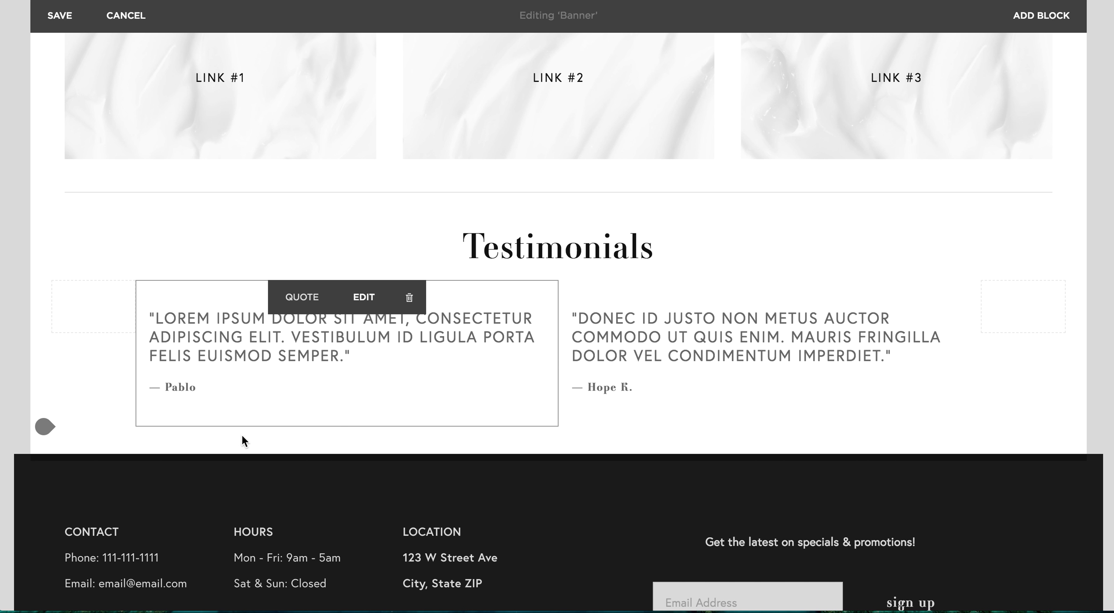
Add two Quote blocks side by side in a new row beneath the existing testimonials
{"action": "left_click", "coordinate": [138, 429]}
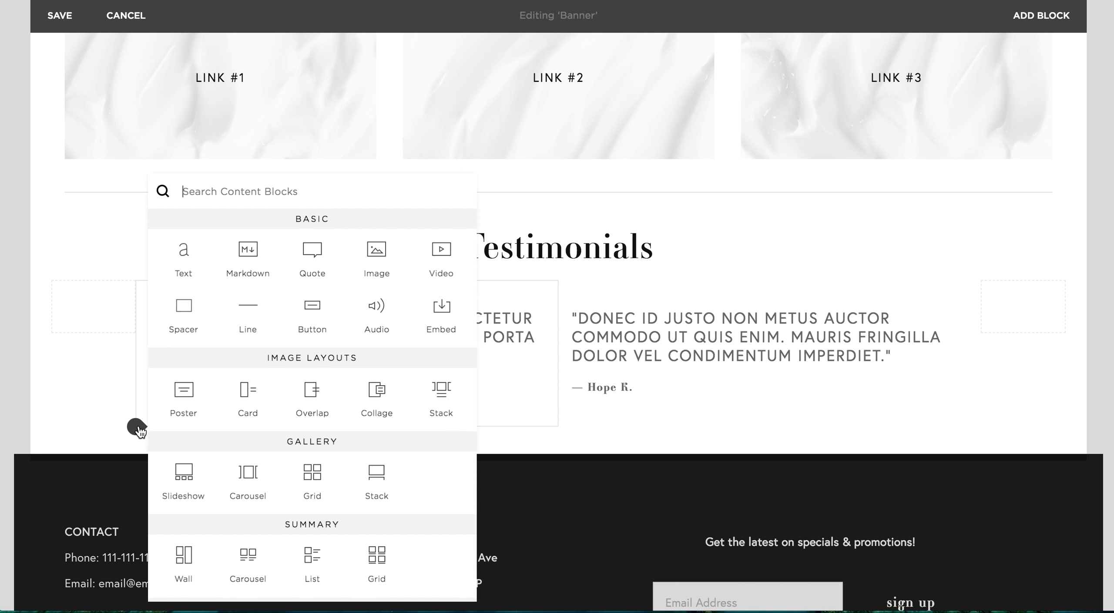
{"action": "left_click", "coordinate": [311, 252]}
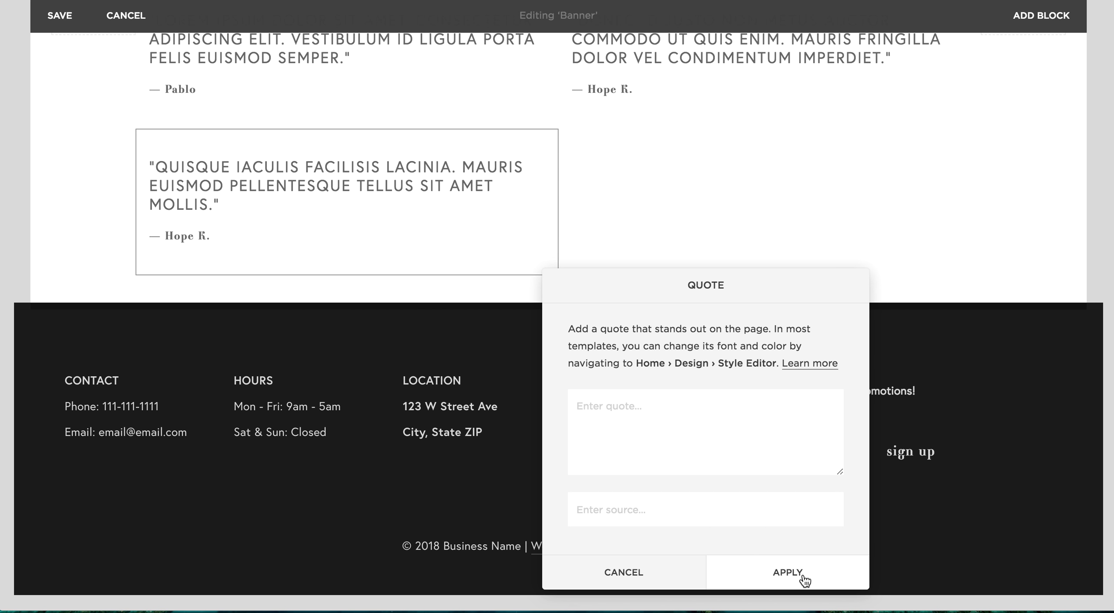
{"action": "left_click", "coordinate": [774, 570]}
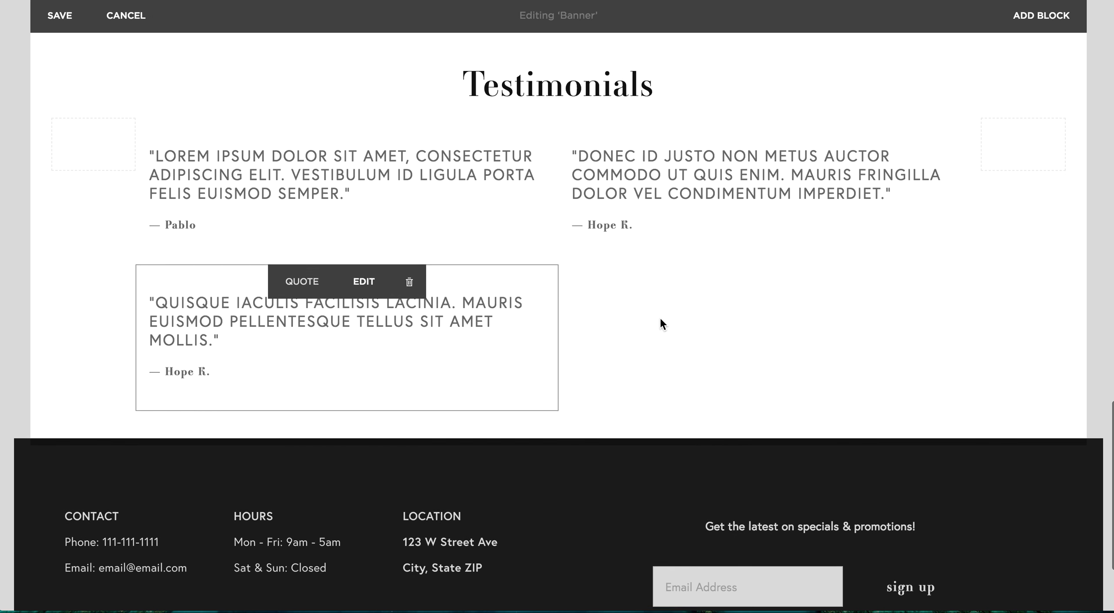
{"action": "left_click", "coordinate": [557, 271]}
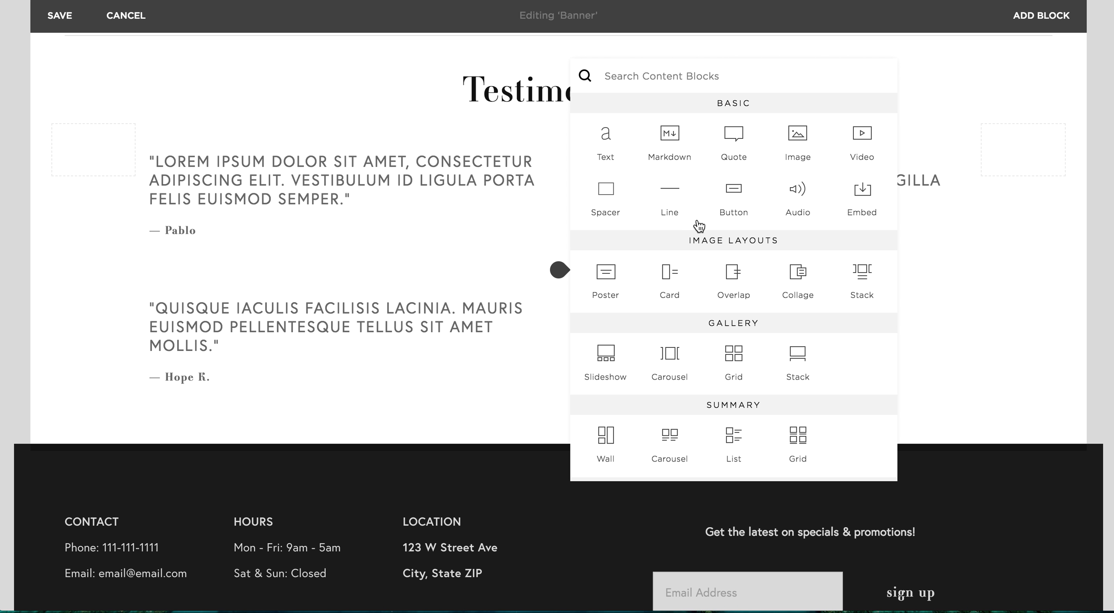
{"action": "left_click", "coordinate": [739, 147]}
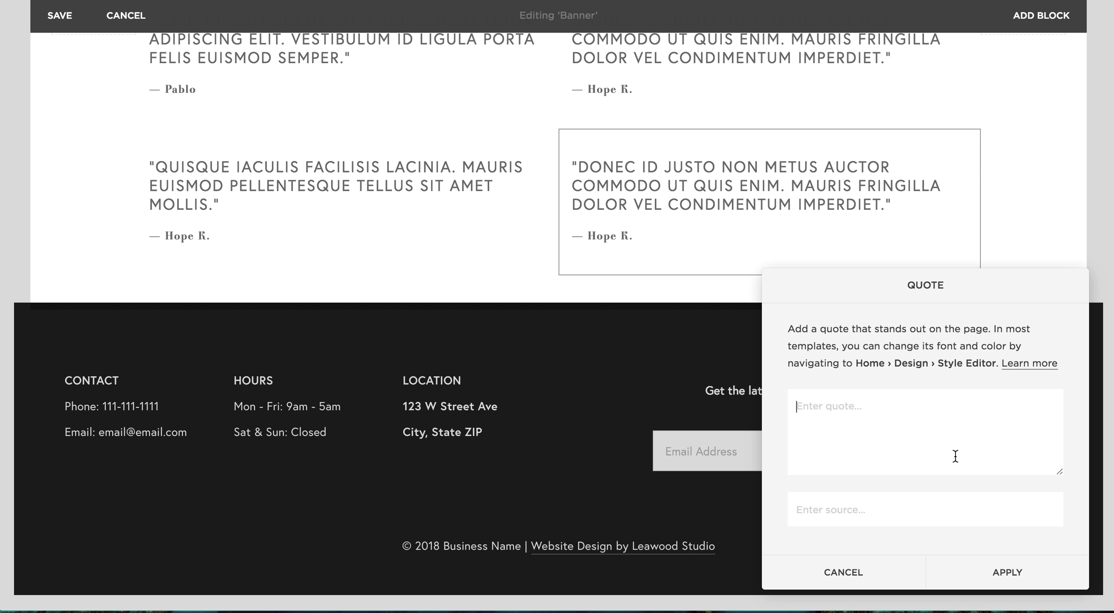
{"action": "left_click", "coordinate": [1006, 579]}
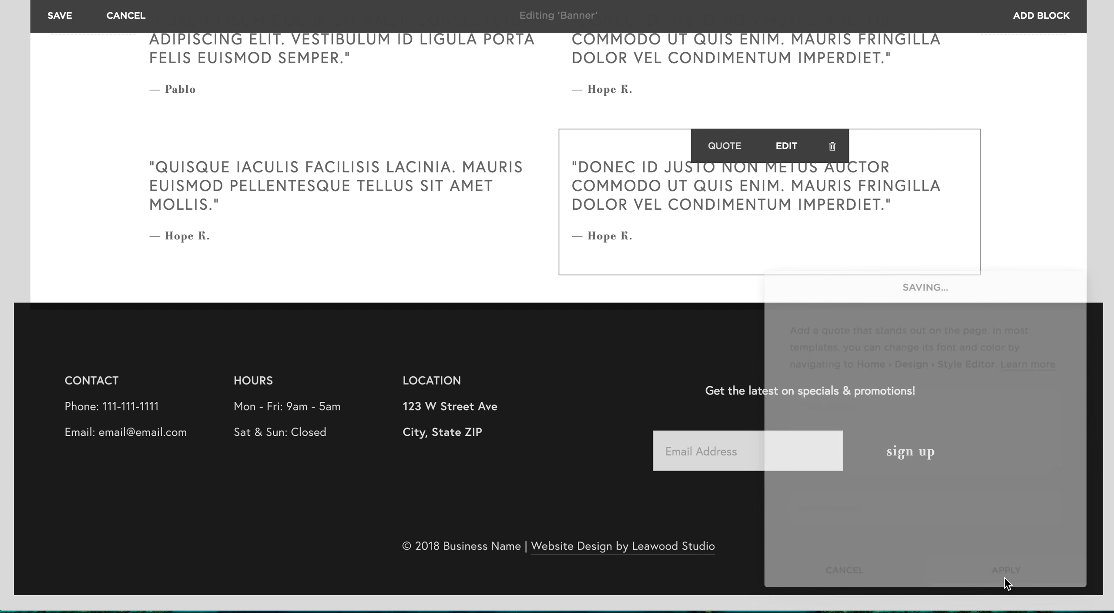
Delete both Quote blocks in the second testimonial row
{"action": "scroll", "coordinate": [850, 353], "scroll_direction": "up", "scroll_amount": 7}
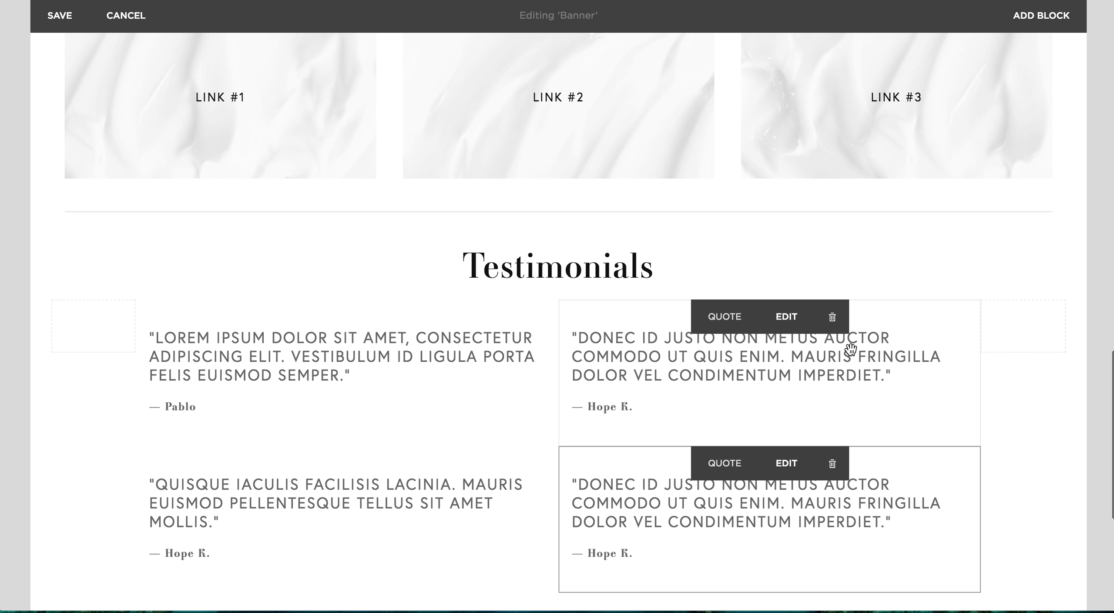
{"action": "left_click", "coordinate": [834, 475]}
{"action": "left_click", "coordinate": [920, 520]}
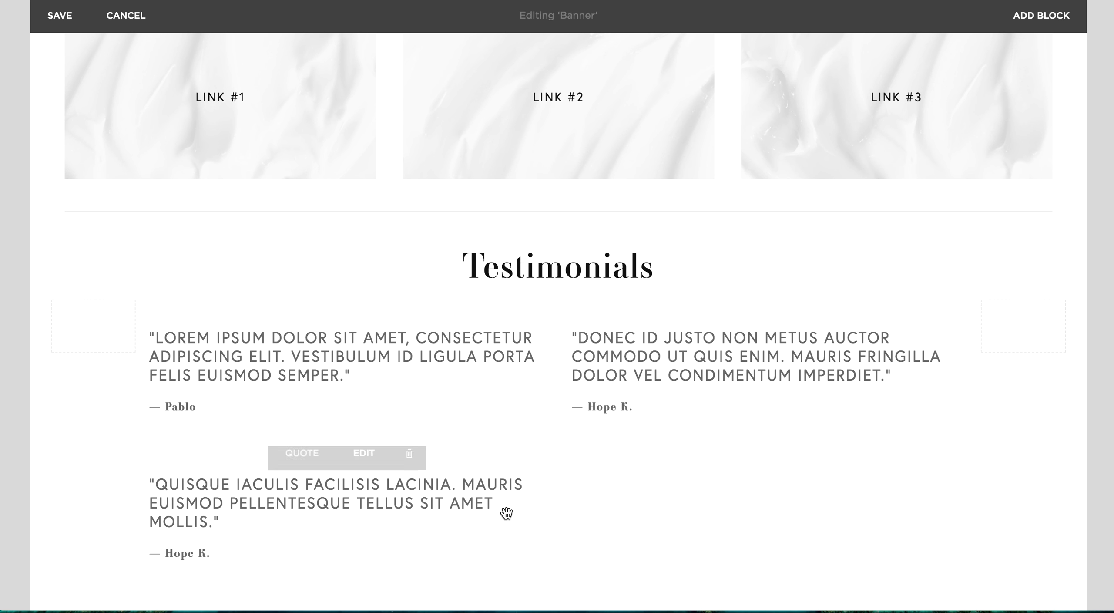
{"action": "left_click", "coordinate": [411, 465]}
{"action": "left_click", "coordinate": [481, 510]}
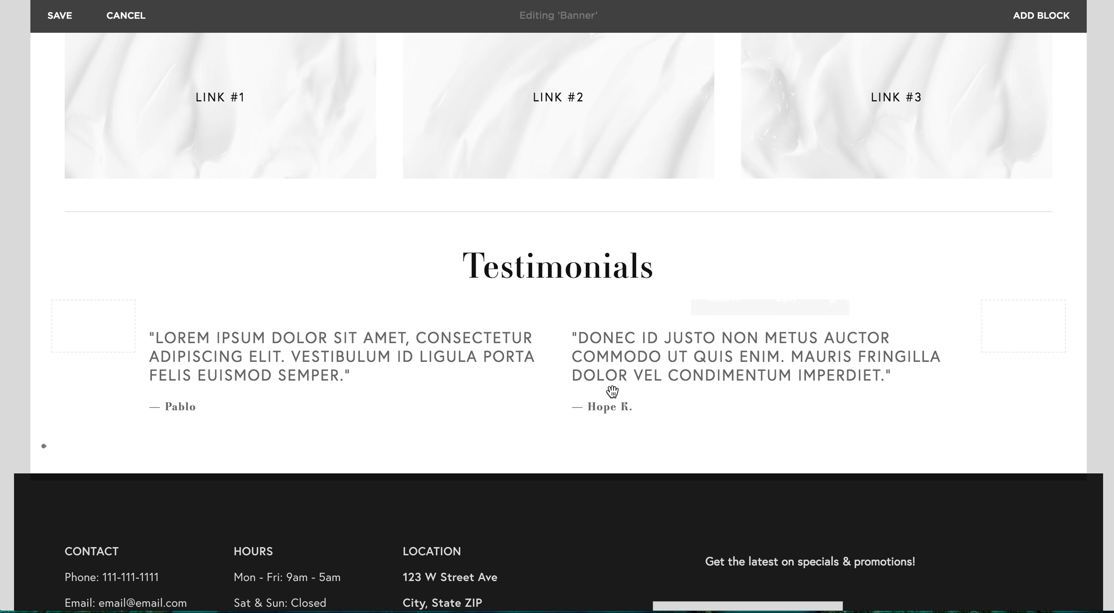
Save the Banner section and return to the site's main menu
{"action": "scroll", "coordinate": [612, 392], "scroll_direction": "up", "scroll_amount": 2}
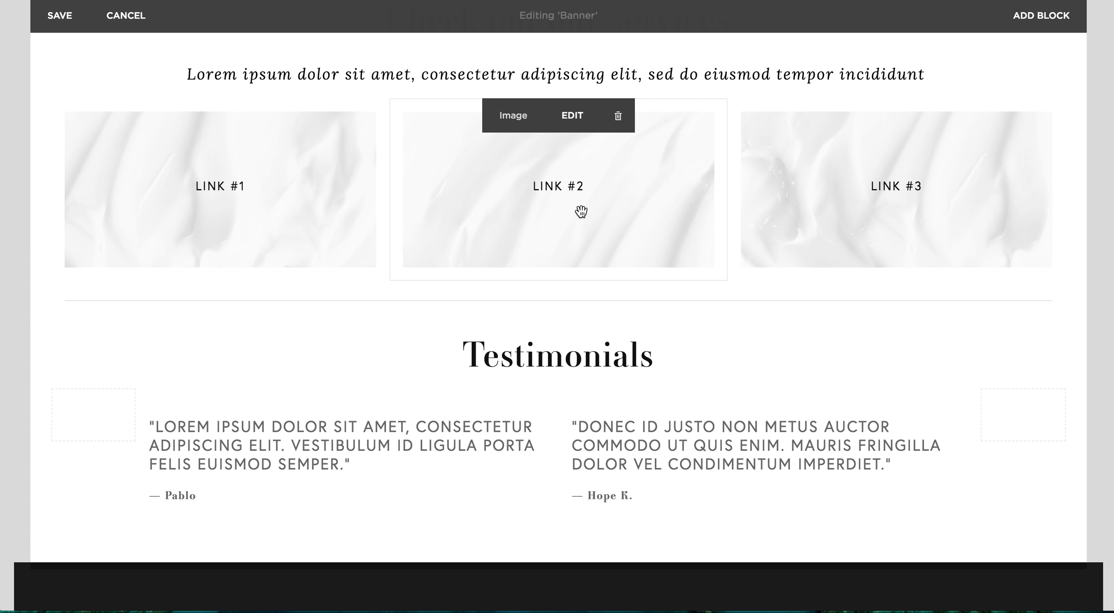
{"action": "scroll", "coordinate": [581, 212], "scroll_direction": "up", "scroll_amount": 3}
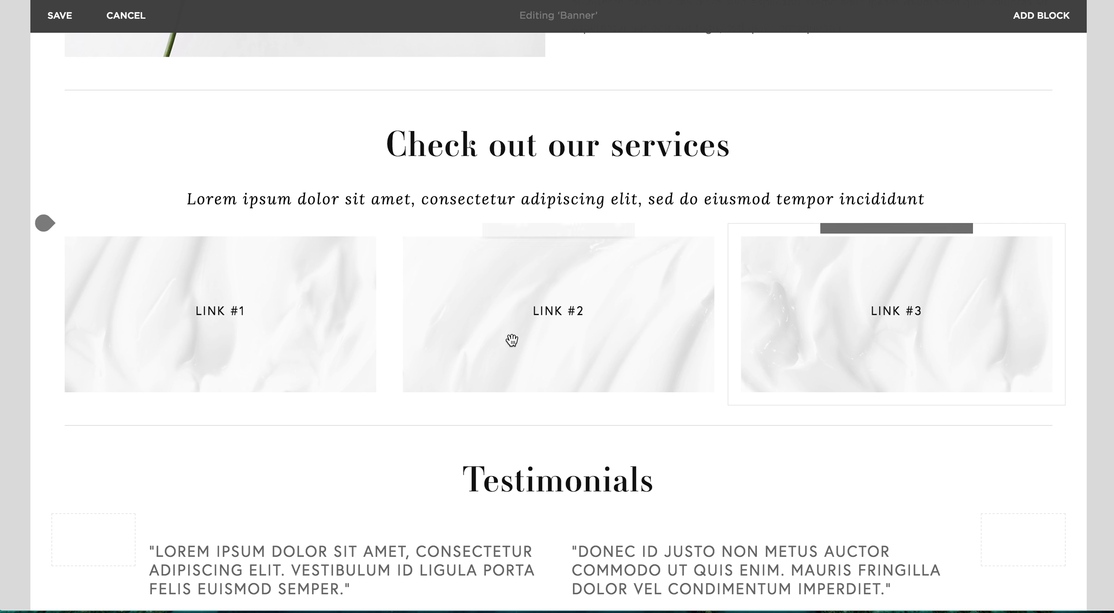
{"action": "mouse_move", "coordinate": [368, 319]}
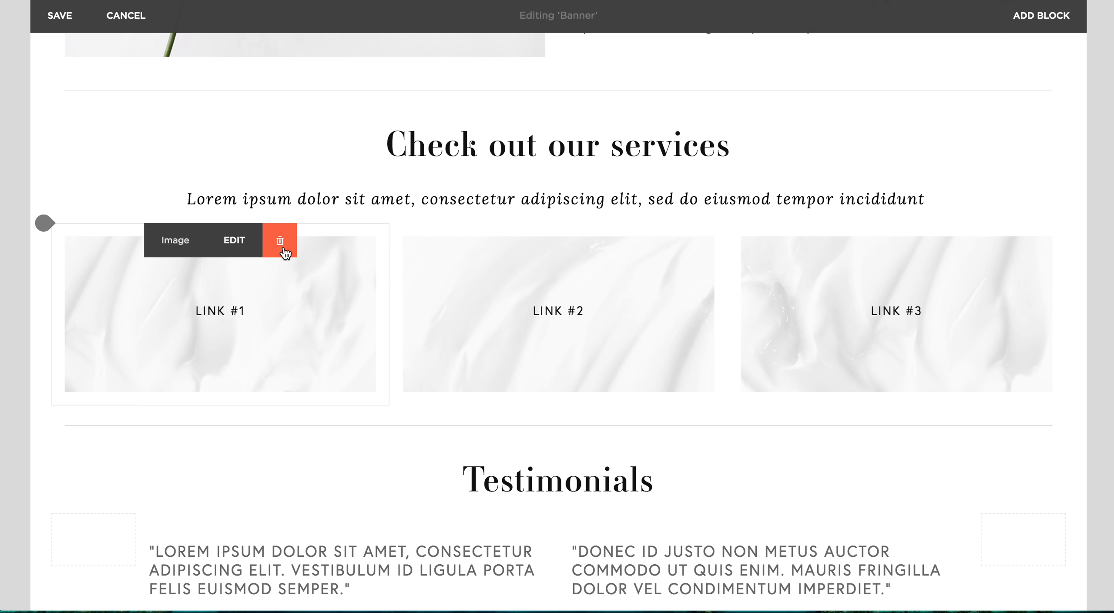
{"action": "mouse_move", "coordinate": [579, 212]}
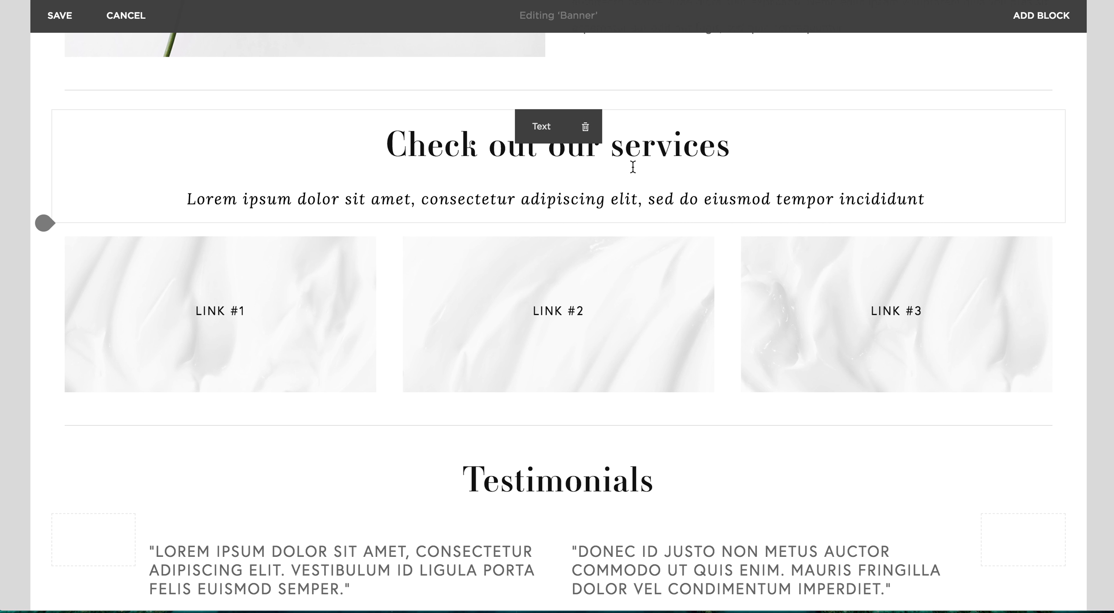
{"action": "scroll", "coordinate": [595, 142], "scroll_direction": "up", "scroll_amount": 10}
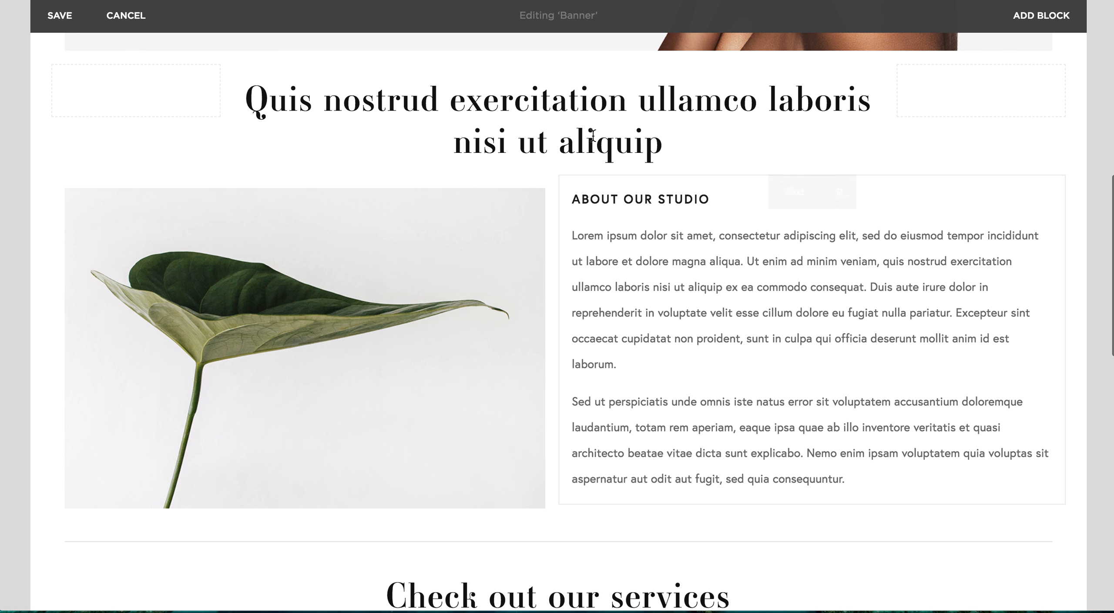
{"action": "scroll", "coordinate": [593, 136], "scroll_direction": "down", "scroll_amount": 14}
{"action": "scroll", "coordinate": [593, 136], "scroll_direction": "down", "scroll_amount": 1}
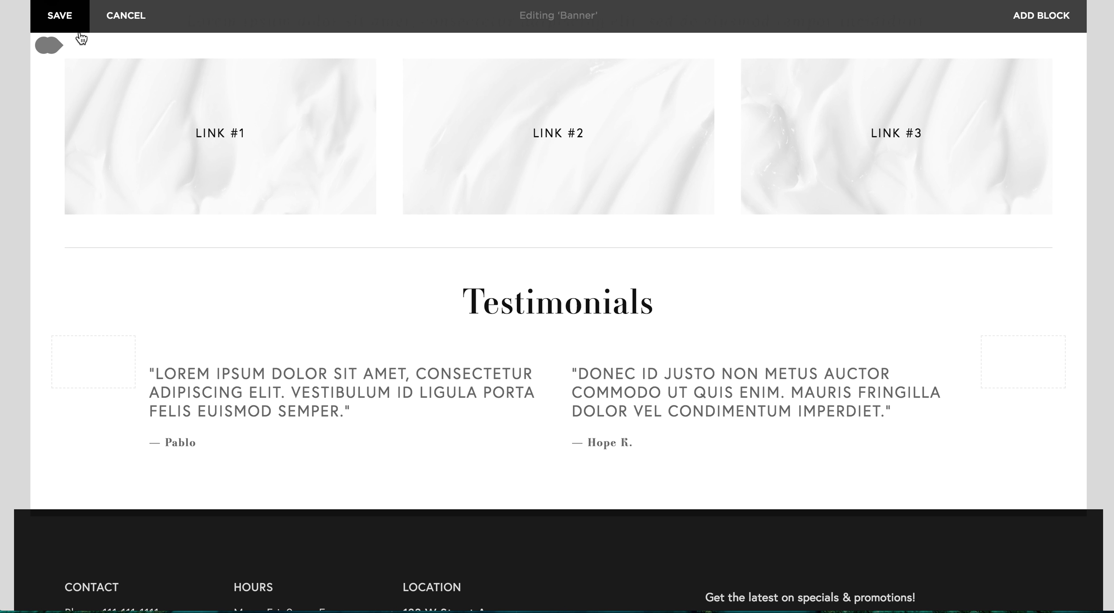
{"action": "left_click", "coordinate": [59, 17]}
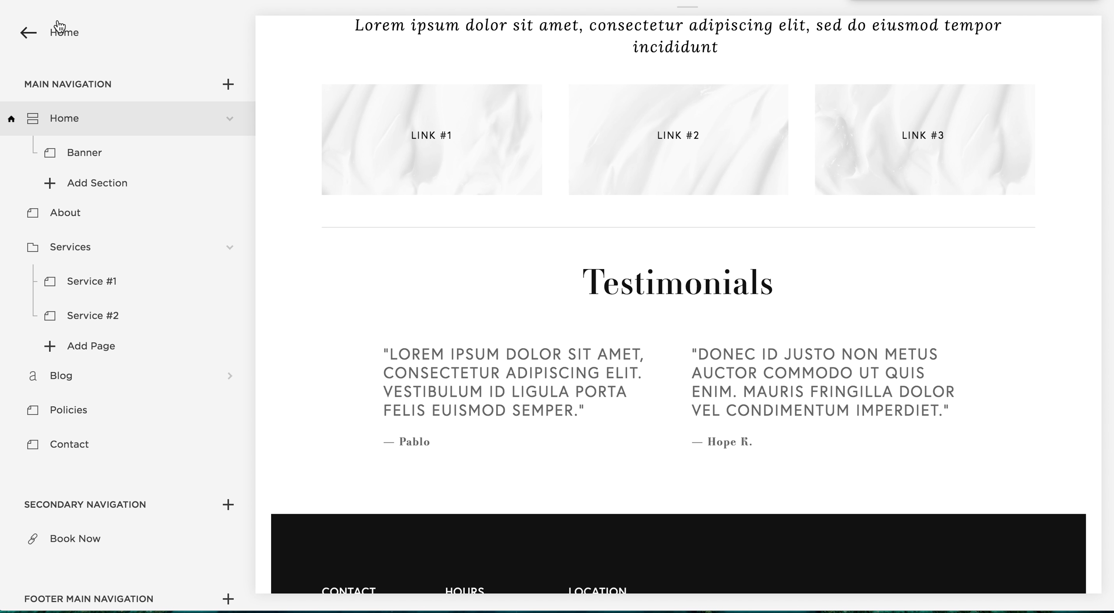
{"action": "left_click", "coordinate": [21, 41]}
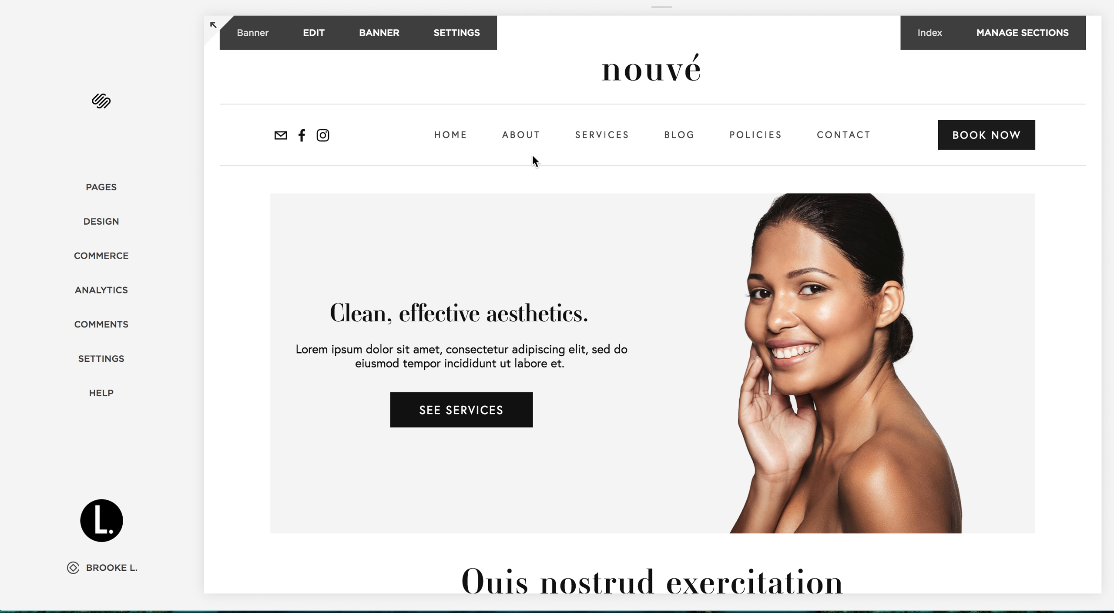
{"action": "mouse_move", "coordinate": [554, 161]}
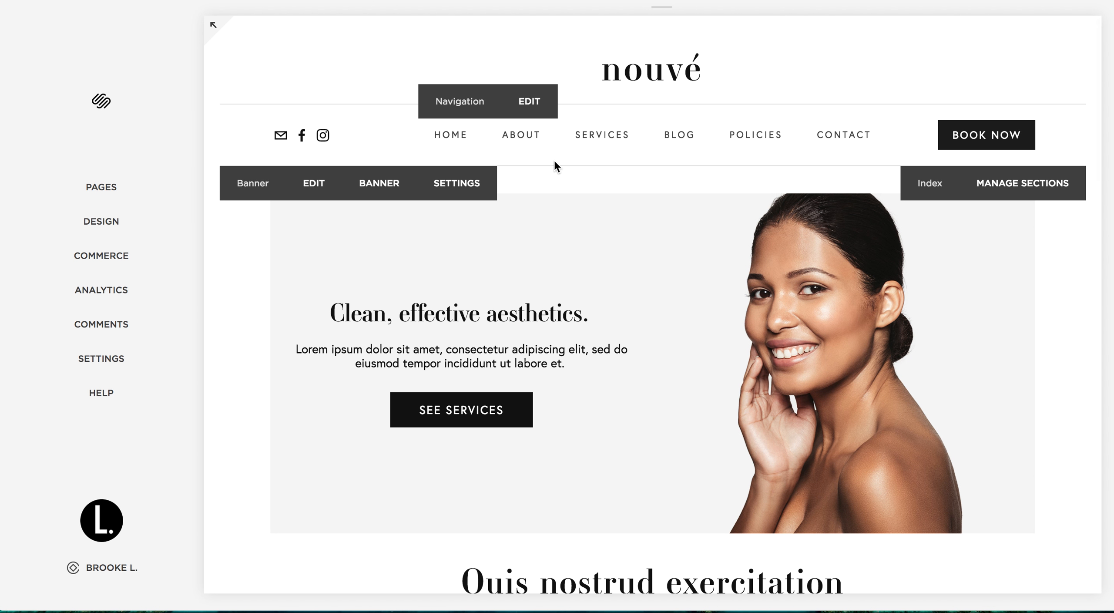
{"action": "scroll", "coordinate": [583, 338], "scroll_direction": "down", "scroll_amount": 10}
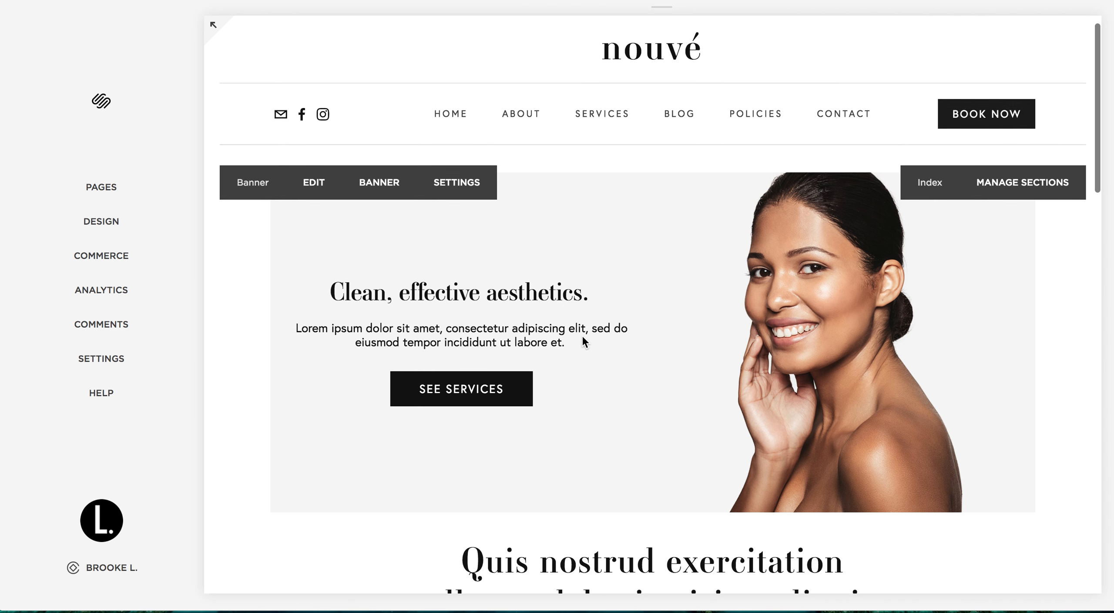
{"action": "scroll", "coordinate": [582, 339], "scroll_direction": "down", "scroll_amount": 8}
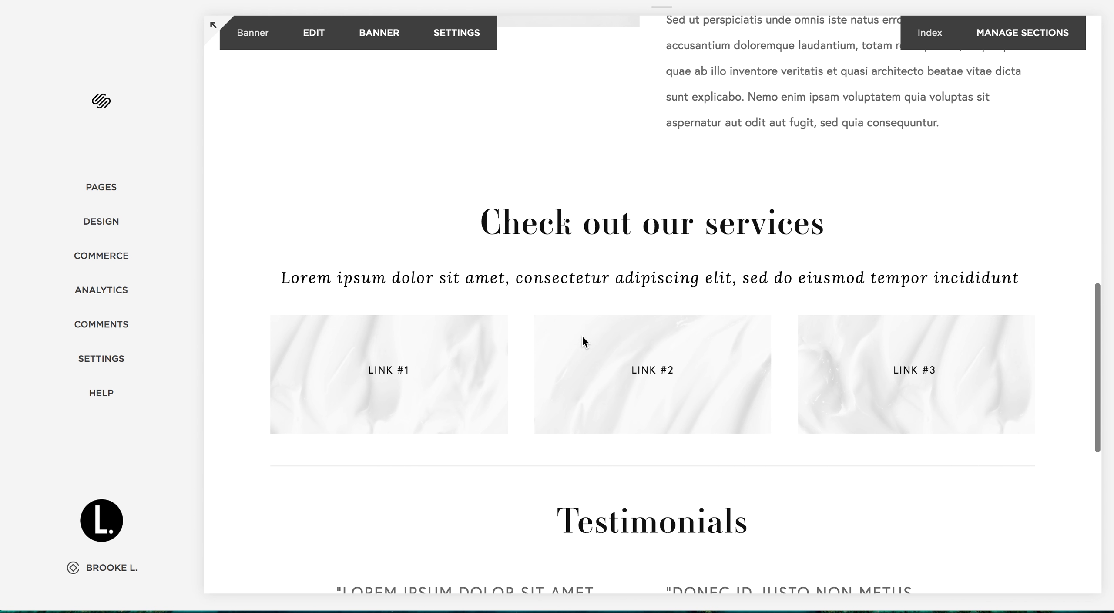
{"action": "scroll", "coordinate": [582, 337], "scroll_direction": "up", "scroll_amount": 5}
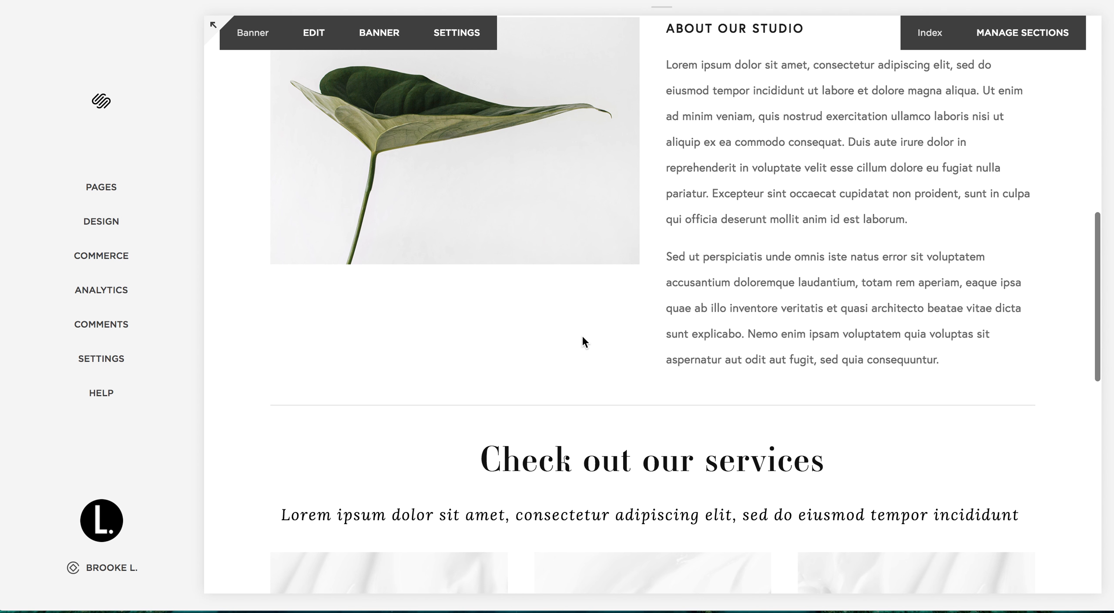